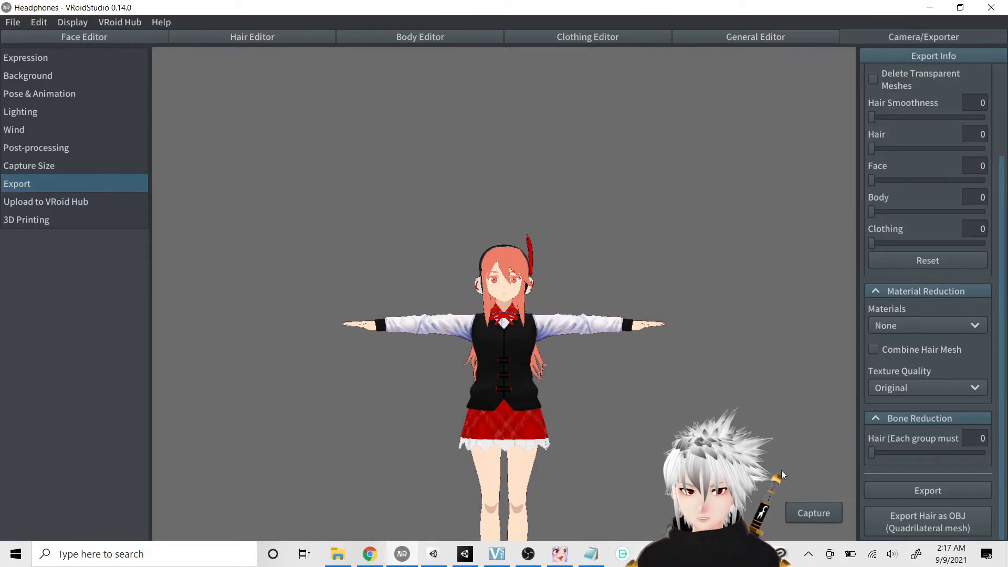
Step: Review the avatar information and license fields in the VRM export settings, and close them without exporting
{"action": "left_click", "coordinate": [901, 490]}
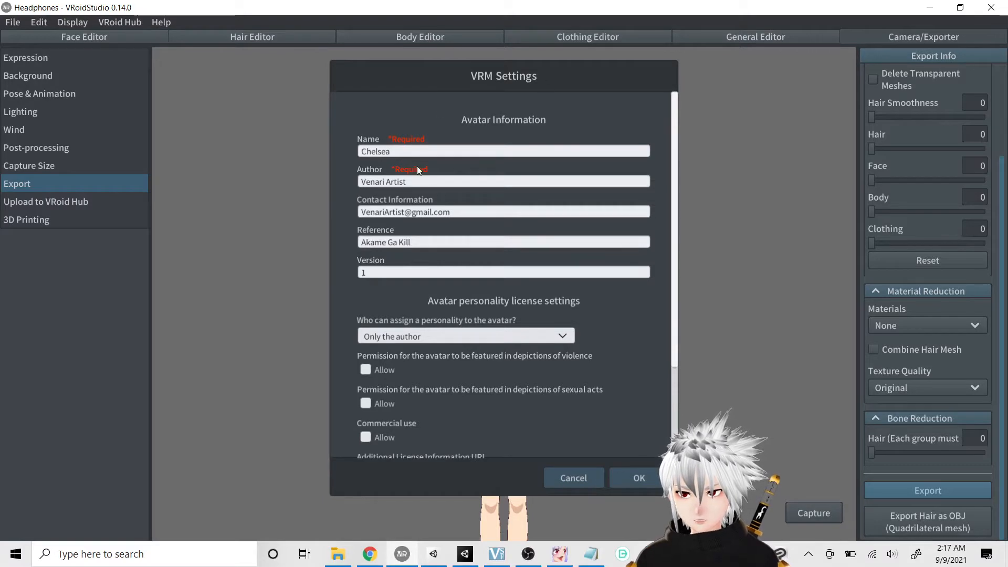
{"action": "left_click", "coordinate": [569, 475]}
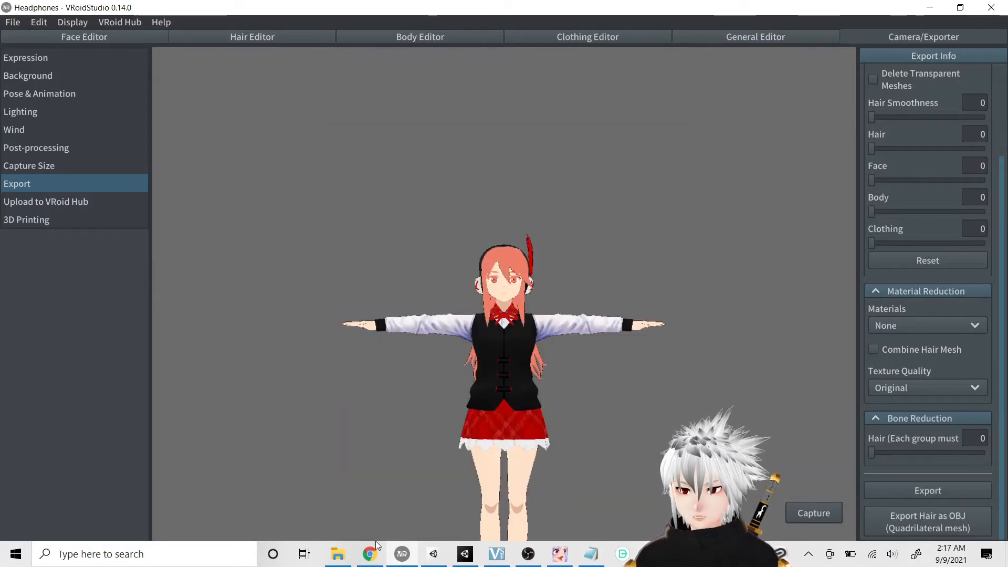
Step: Switch to Chrome and view the Unity 2019.4 LTS releases, UniVRM v0.79.0 release and VSeeFace download pages
{"action": "left_click", "coordinate": [370, 554]}
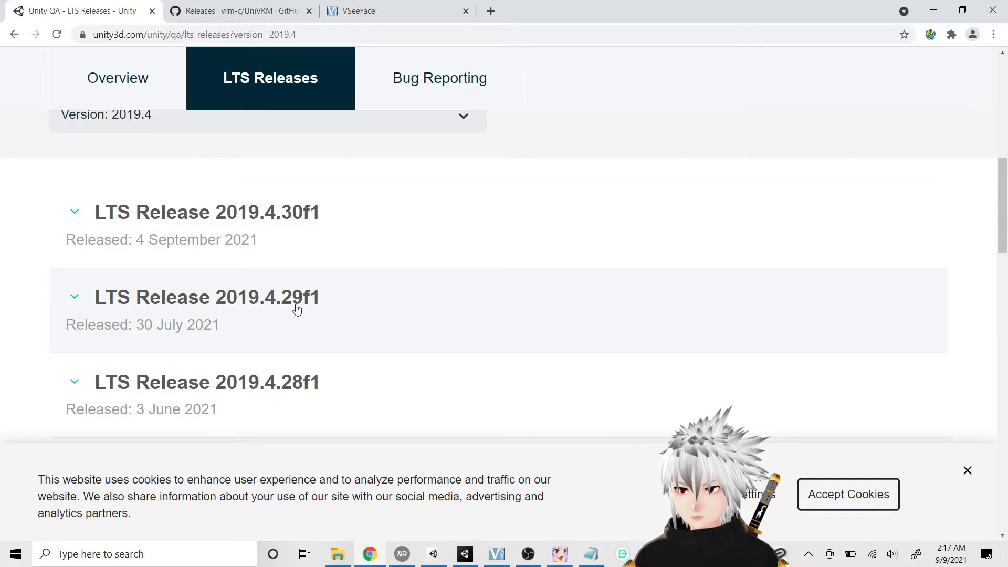
{"action": "left_click", "coordinate": [230, 7]}
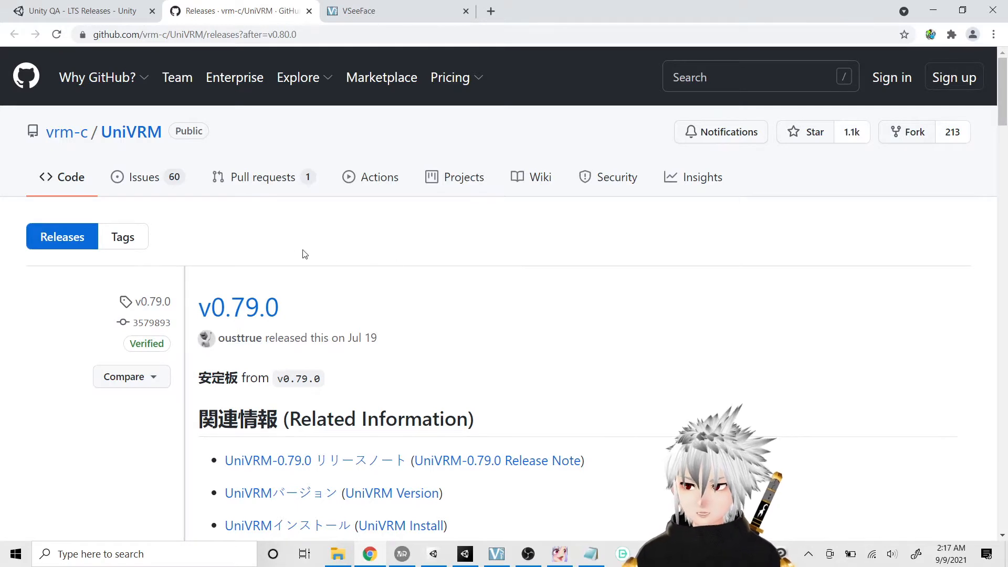
{"action": "key", "text": "ctrl+Tab"}
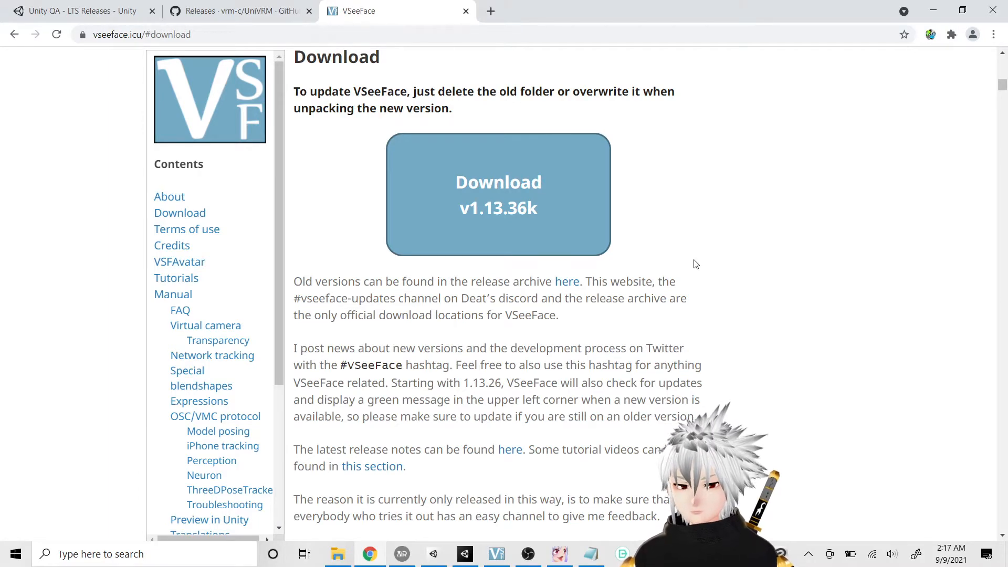
Step: Switch to Unity Hub and create a new Unity 2019.4.29f1 project from the 3D template
{"action": "left_click", "coordinate": [433, 554]}
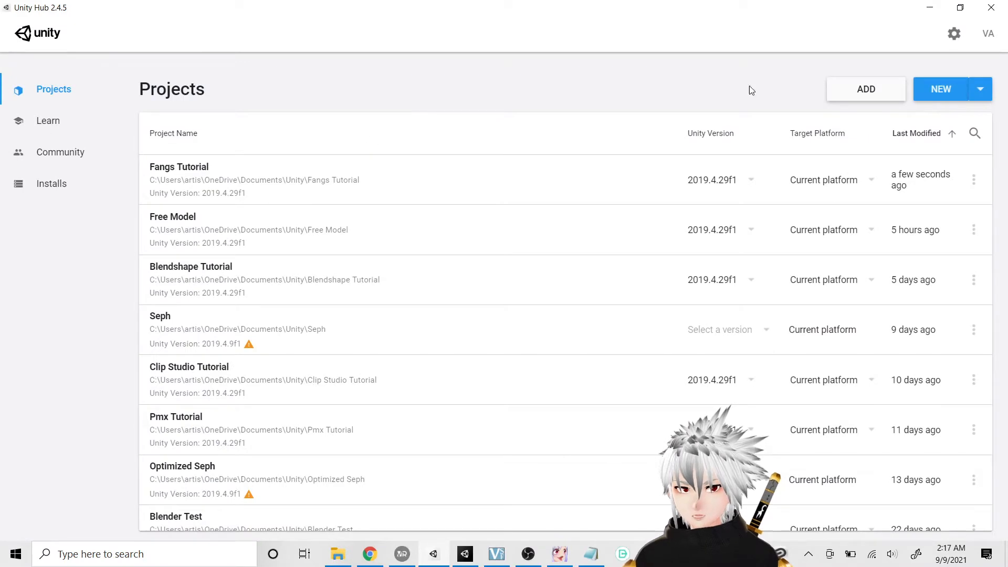
{"action": "left_click", "coordinate": [979, 95]}
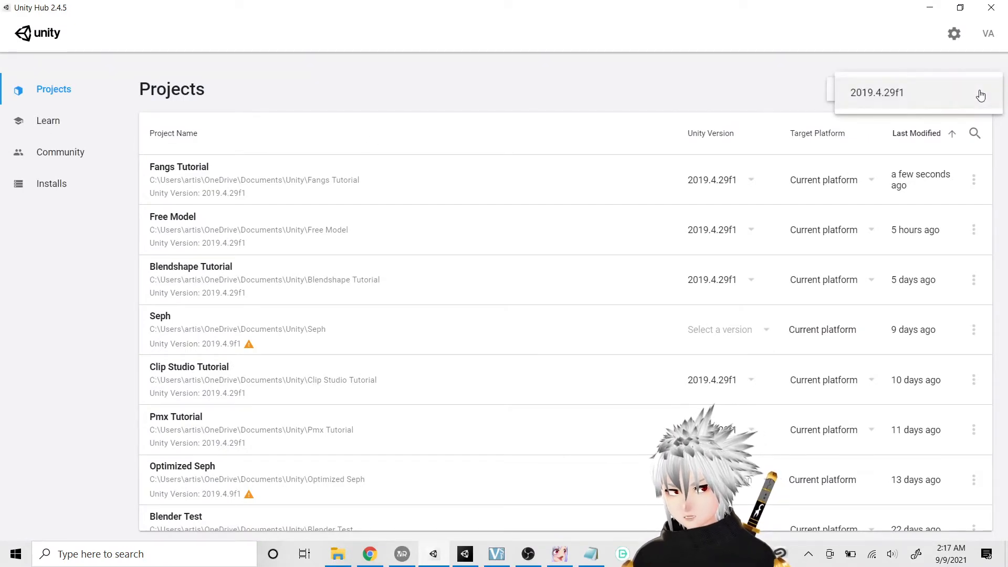
{"action": "left_click", "coordinate": [880, 100]}
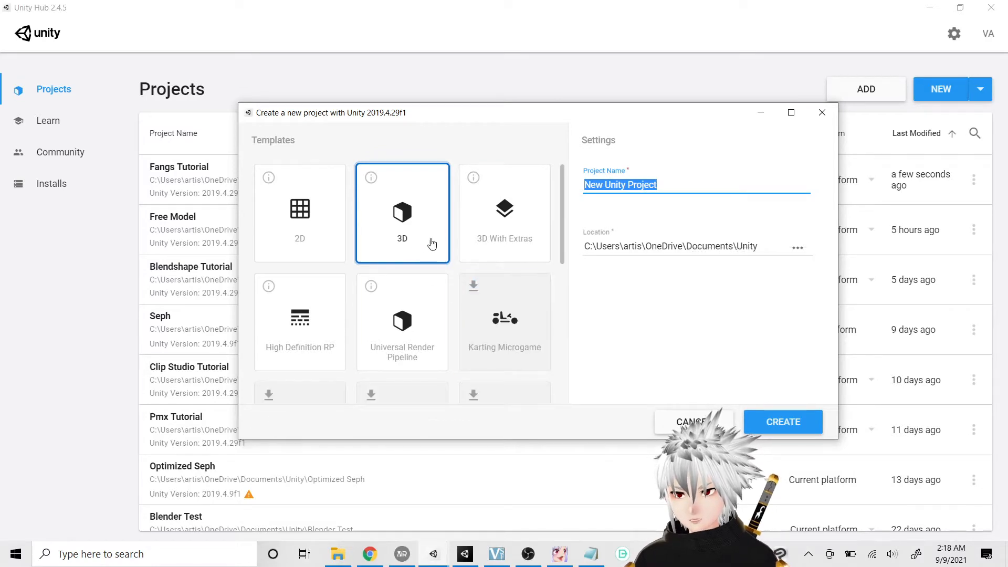
{"action": "left_click", "coordinate": [782, 422]}
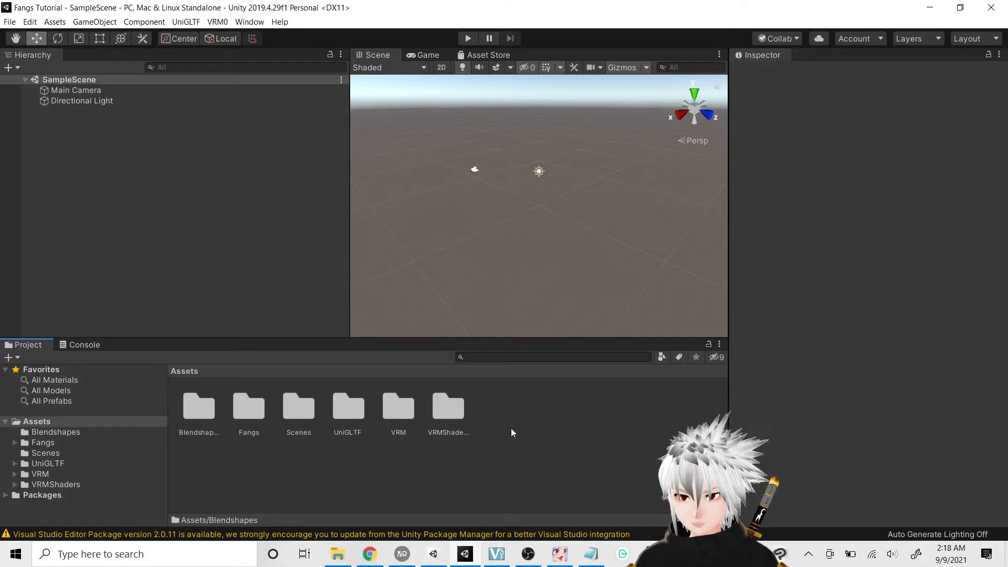
Step: Locate UniVRM-0.79.0_3579.unitypackage in the Newest Versions Unity folder in File Explorer, and close the folder window
{"action": "left_click", "coordinate": [337, 554]}
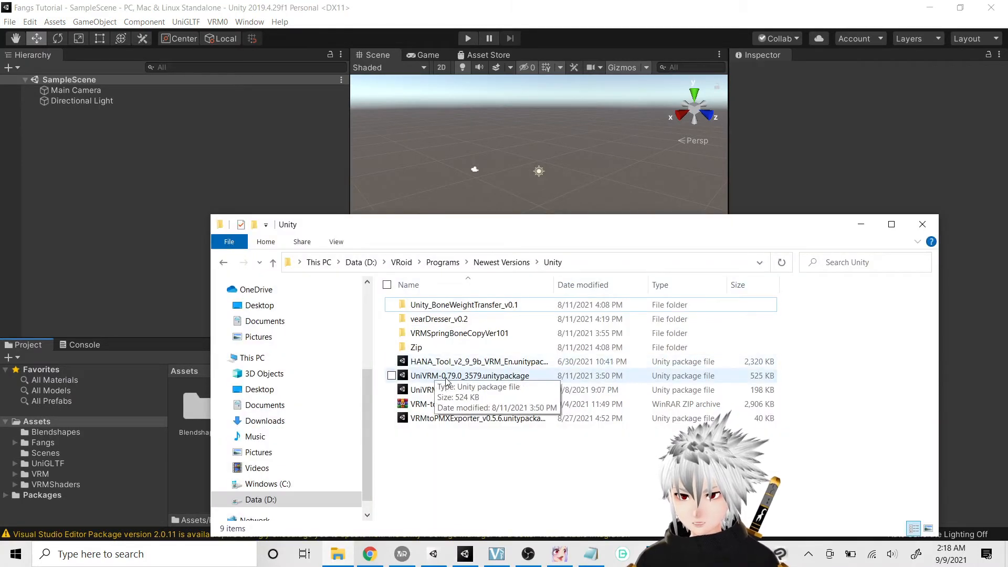
{"action": "left_click_drag", "start_coordinate": [461, 225], "coordinate": [756, 124]}
{"action": "mouse_move", "coordinate": [727, 279]}
{"action": "left_mouse_down"}
{"action": "mouse_move", "coordinate": [714, 262]}
{"action": "mouse_move", "coordinate": [483, 429]}
{"action": "mouse_move", "coordinate": [480, 443]}
{"action": "mouse_move", "coordinate": [740, 289]}
{"action": "mouse_move", "coordinate": [742, 265]}
{"action": "mouse_move", "coordinate": [739, 274]}
{"action": "left_mouse_up"}
{"action": "left_click_drag", "start_coordinate": [834, 126], "coordinate": [400, 241]}
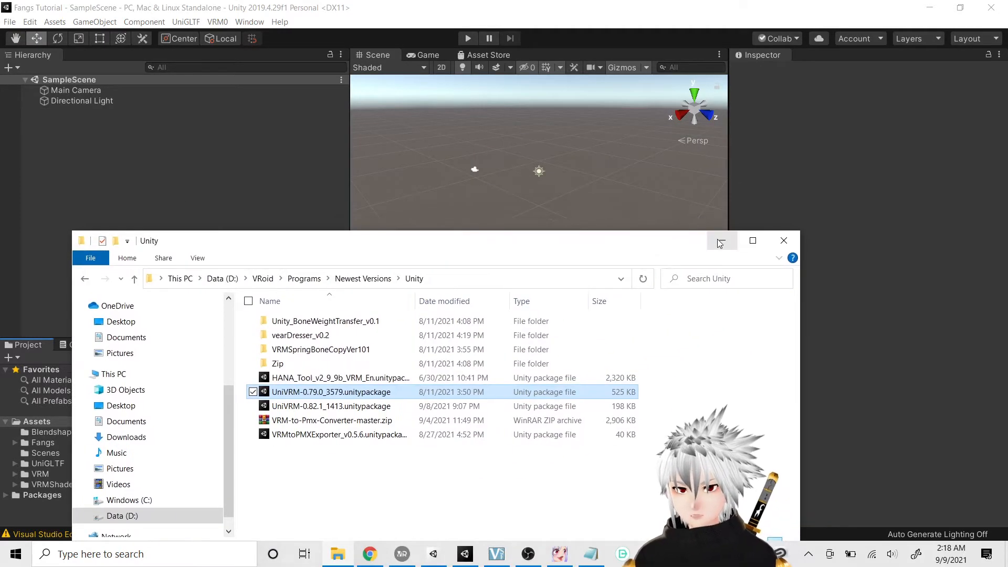
{"action": "left_click", "coordinate": [782, 242]}
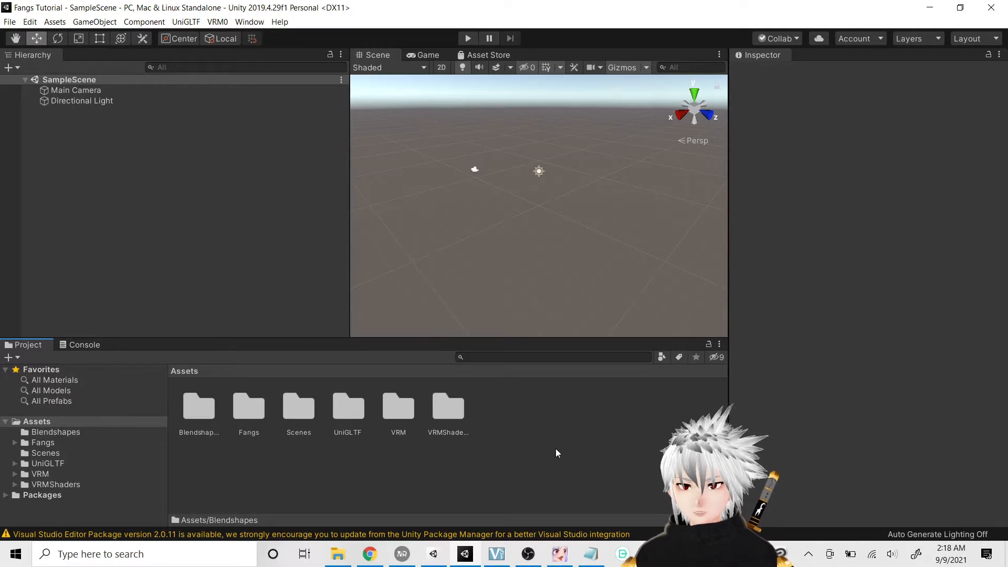
{"action": "right_click", "coordinate": [533, 439]}
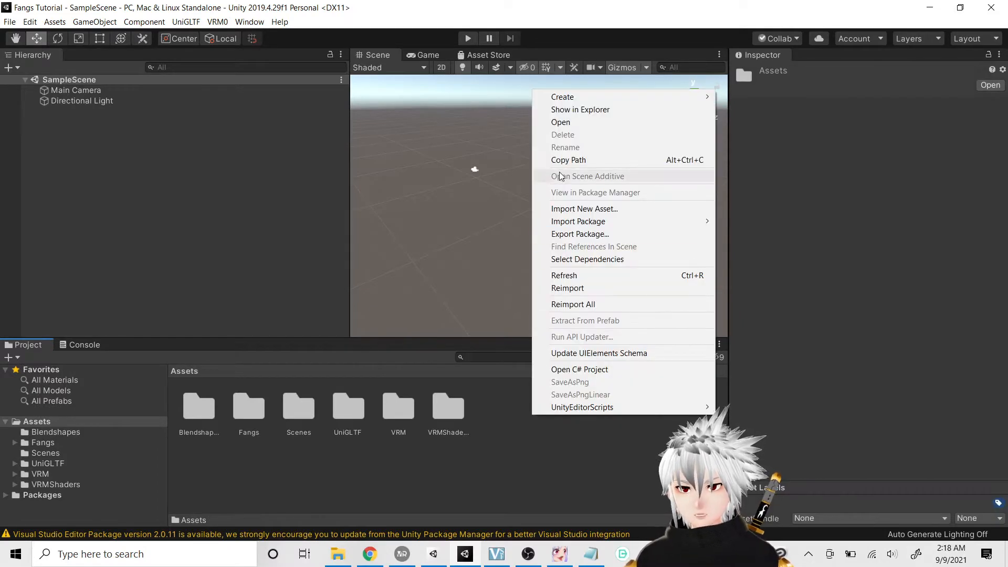
{"action": "mouse_move", "coordinate": [573, 99]}
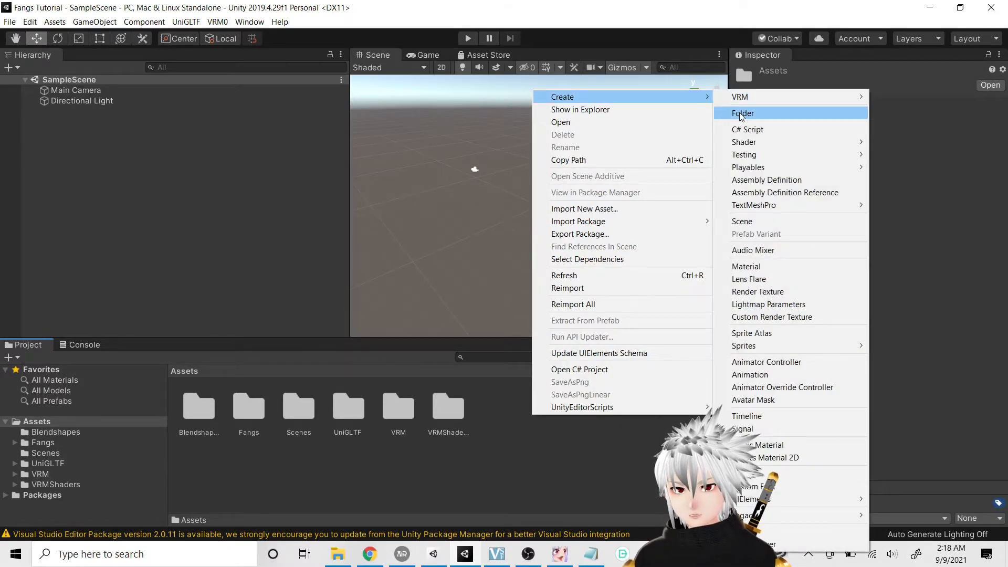
{"action": "left_click", "coordinate": [530, 496]}
Step: Open the project's Blendshapes folder and import Blendshapes.vrm, saving it there as Blendshapes.prefab
{"action": "double_click", "coordinate": [197, 409]}
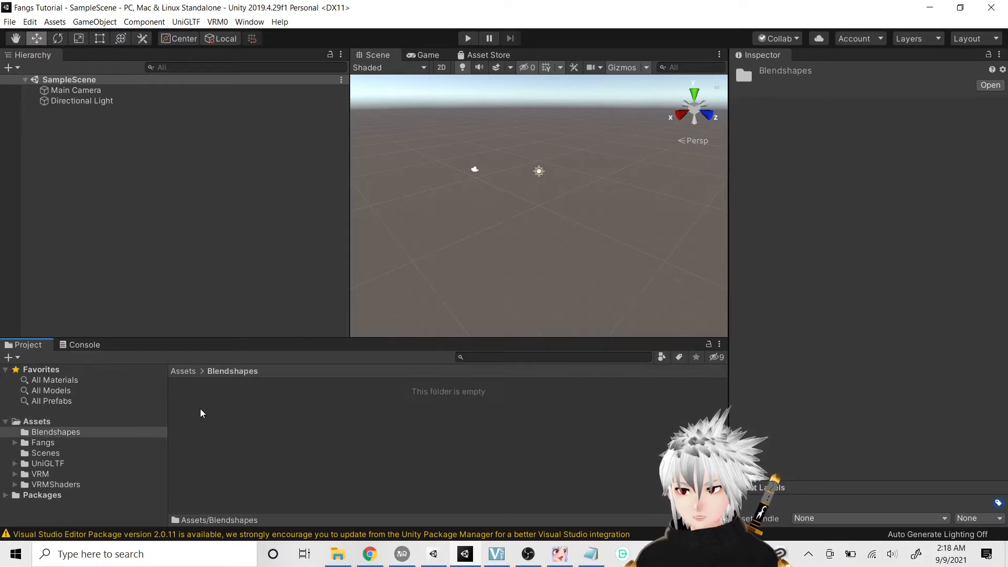
{"action": "left_click", "coordinate": [217, 22]}
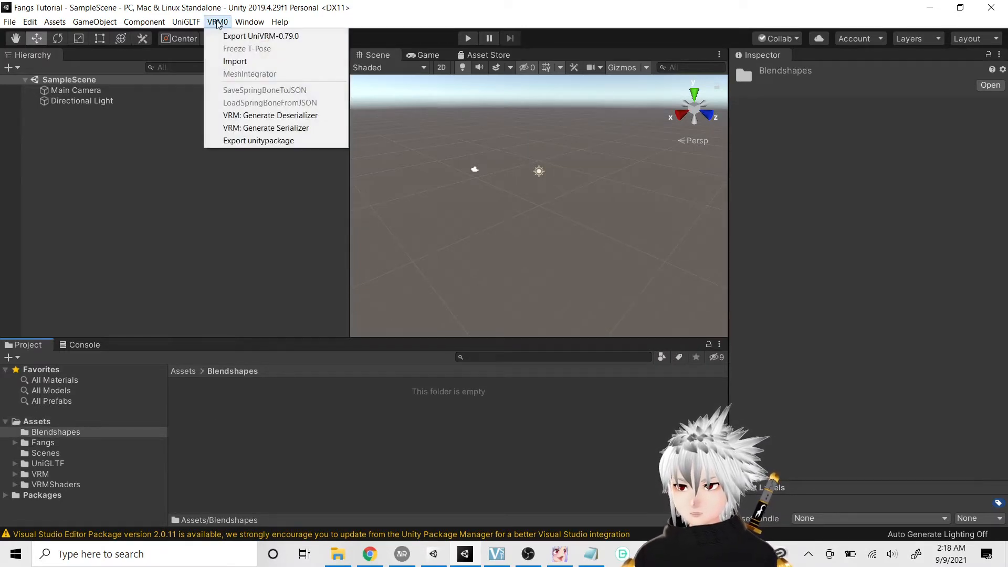
{"action": "left_click", "coordinate": [235, 61]}
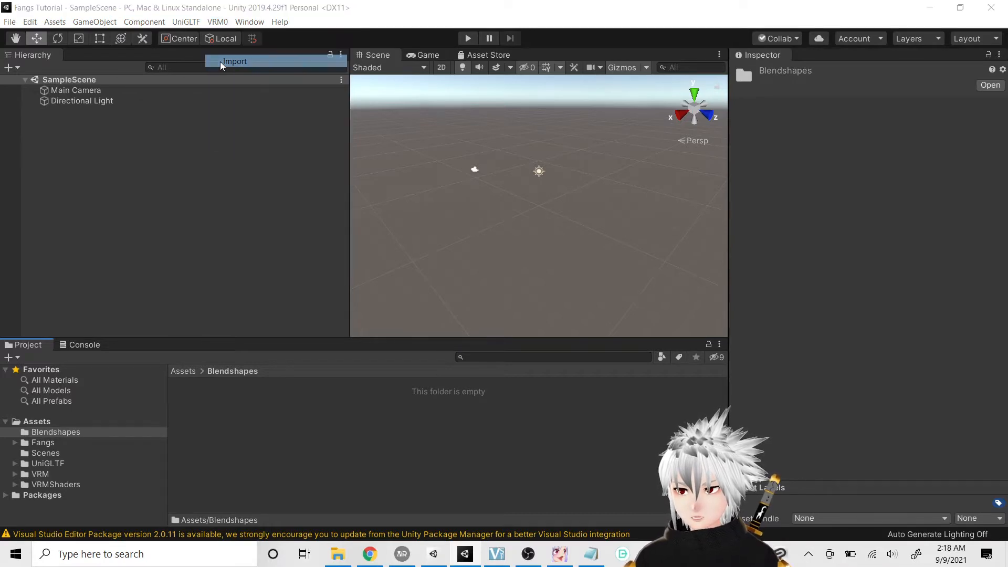
{"action": "left_click", "coordinate": [158, 167]}
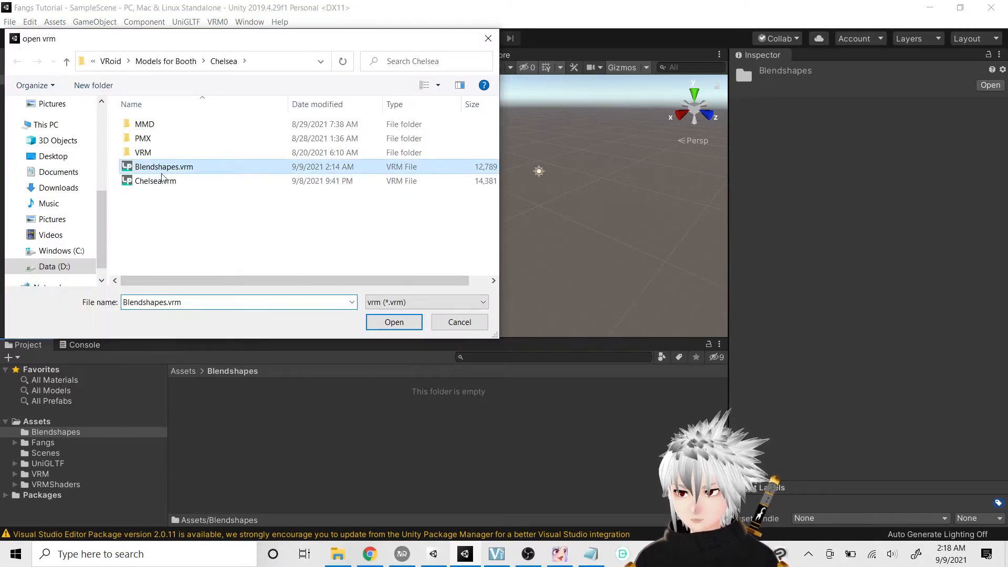
{"action": "left_click", "coordinate": [394, 322]}
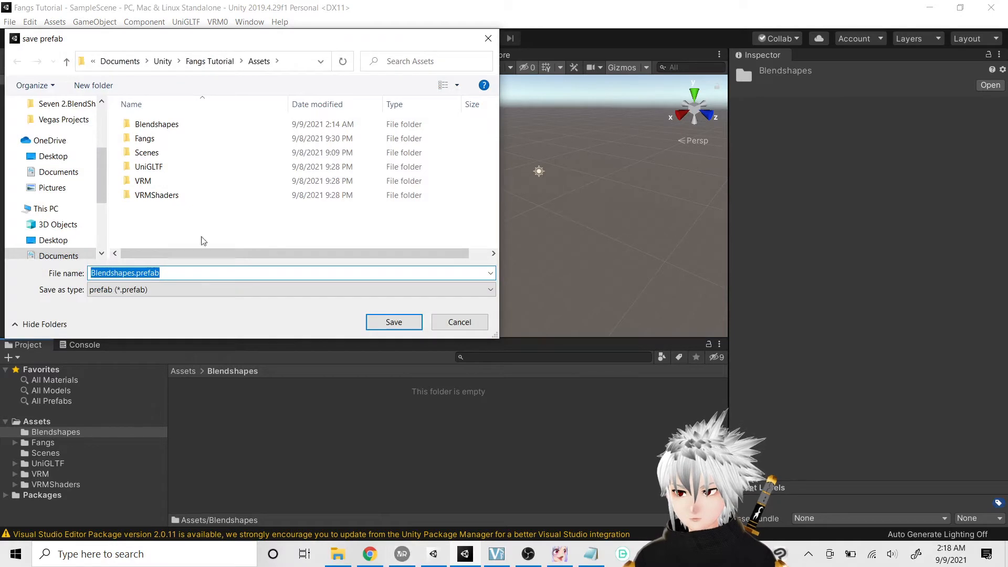
{"action": "double_click", "coordinate": [153, 126]}
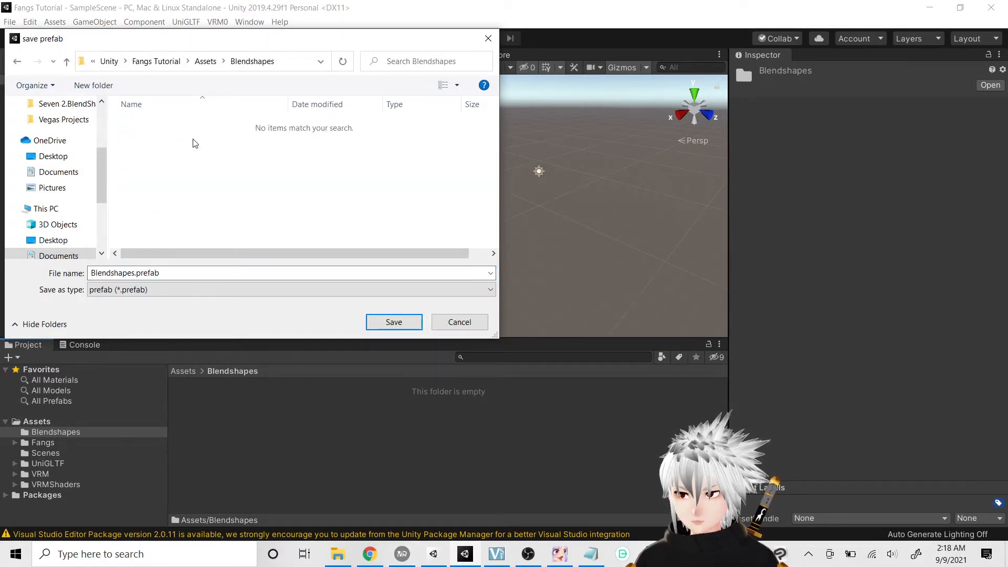
{"action": "left_click", "coordinate": [387, 323]}
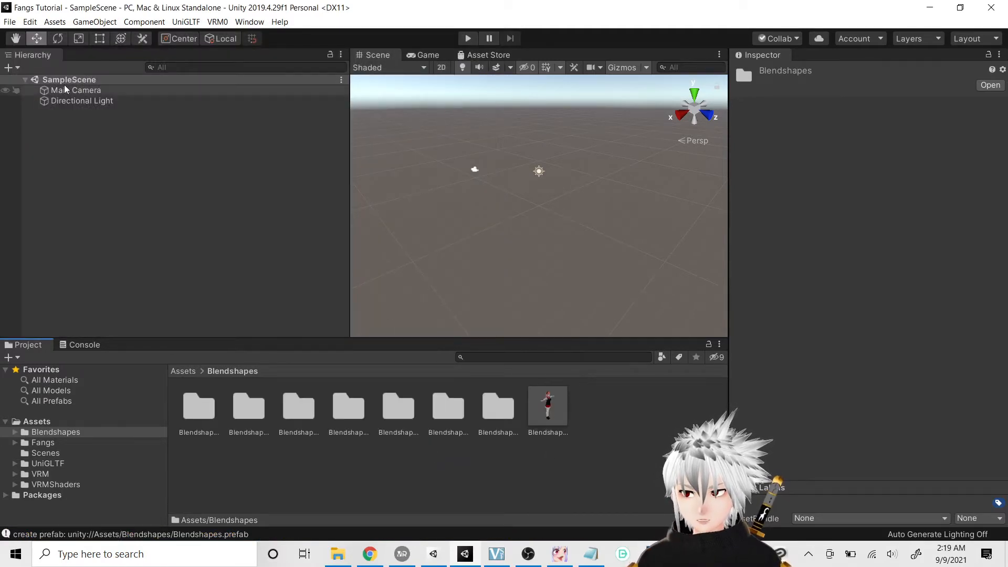
Step: Replace the Main Camera and Directional Light in SampleScene with the imported Blendshapes prefab
{"action": "left_click", "coordinate": [79, 100]}
{"action": "left_click", "coordinate": [90, 91]}
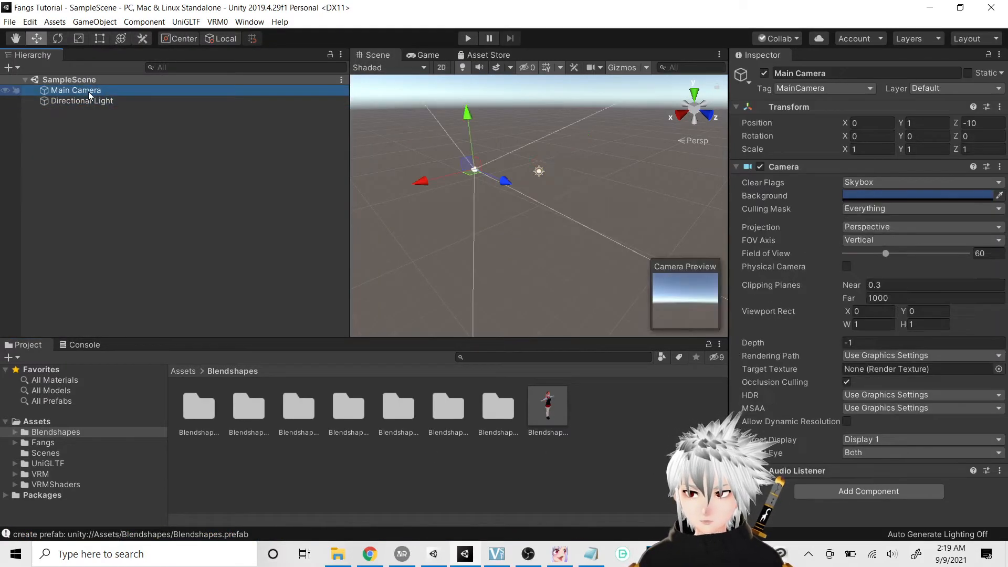
Step: Open the Blendshapes.BlendShapes folder and select the BlendShape asset to show its clips
{"action": "left_click", "coordinate": [300, 410]}
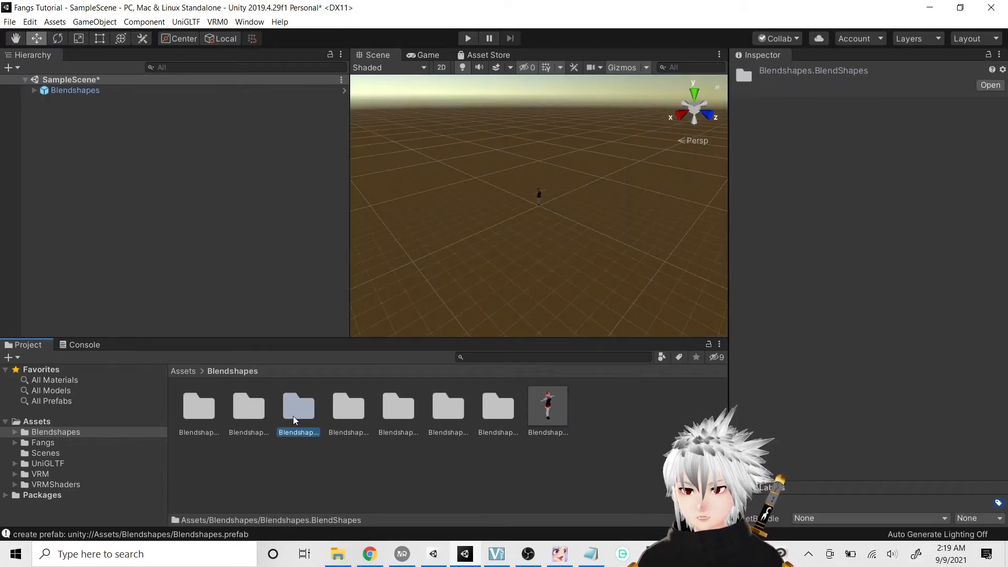
{"action": "double_click", "coordinate": [295, 412]}
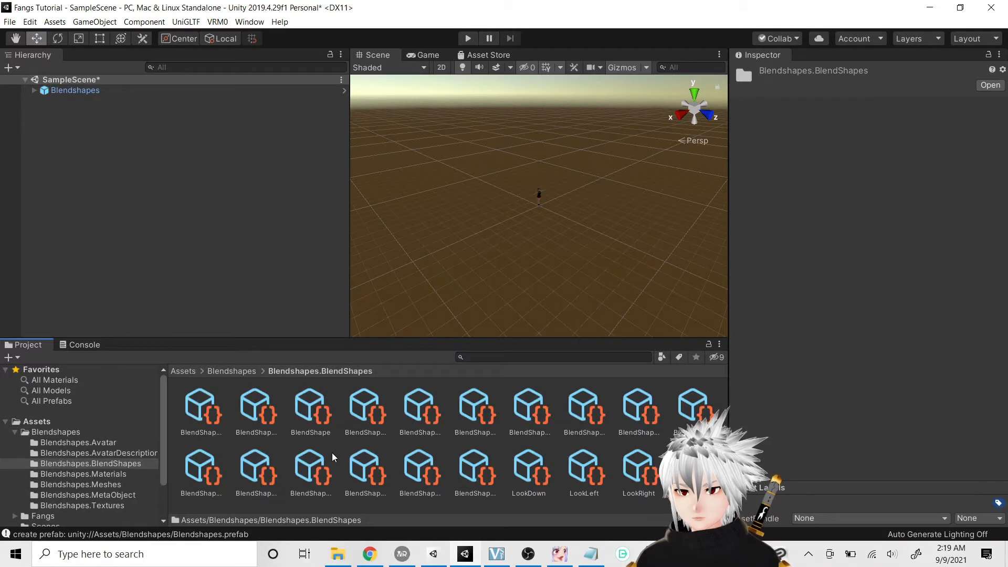
{"action": "left_click", "coordinate": [310, 410]}
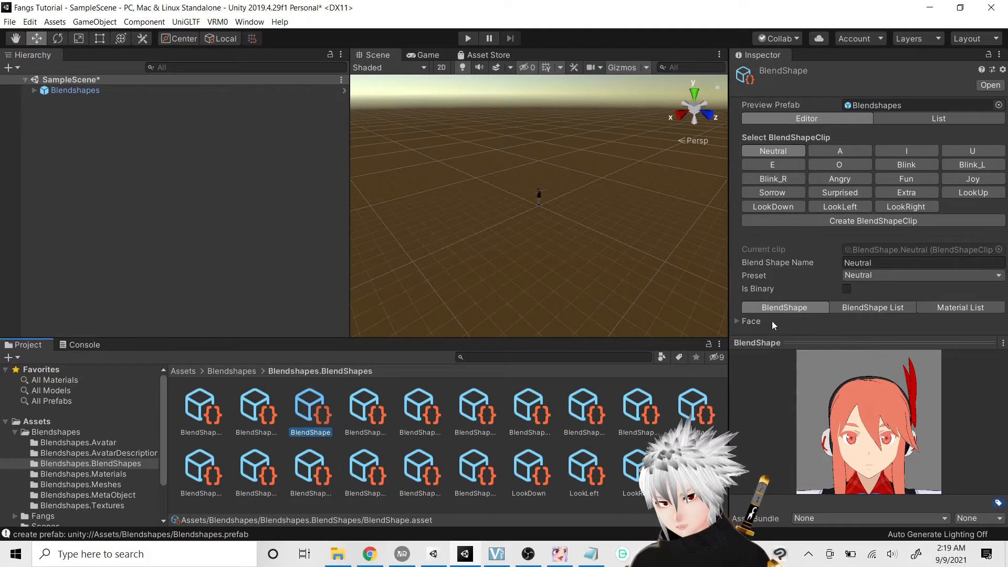
Step: In the Neutral clip's Face shapes, set the Fcl_ALL neutral shape to 0 and the active Fcl_MTH shape to about 41.9
{"action": "left_click", "coordinate": [737, 321]}
{"action": "left_click_drag", "start_coordinate": [730, 319], "coordinate": [691, 320]}
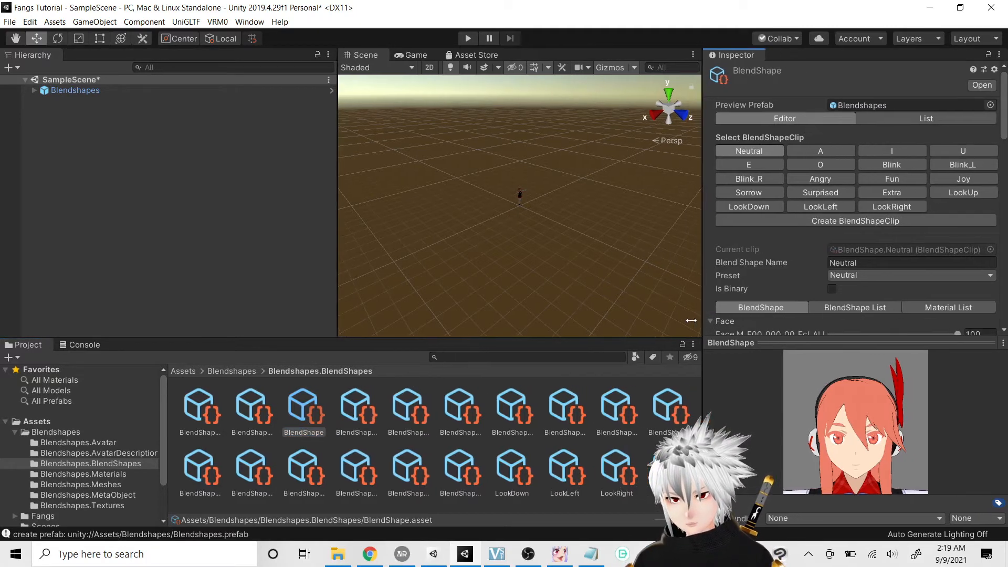
{"action": "scroll", "coordinate": [748, 268], "scroll_direction": "down", "scroll_amount": 10}
{"action": "scroll", "coordinate": [748, 265], "scroll_direction": "up", "scroll_amount": 10}
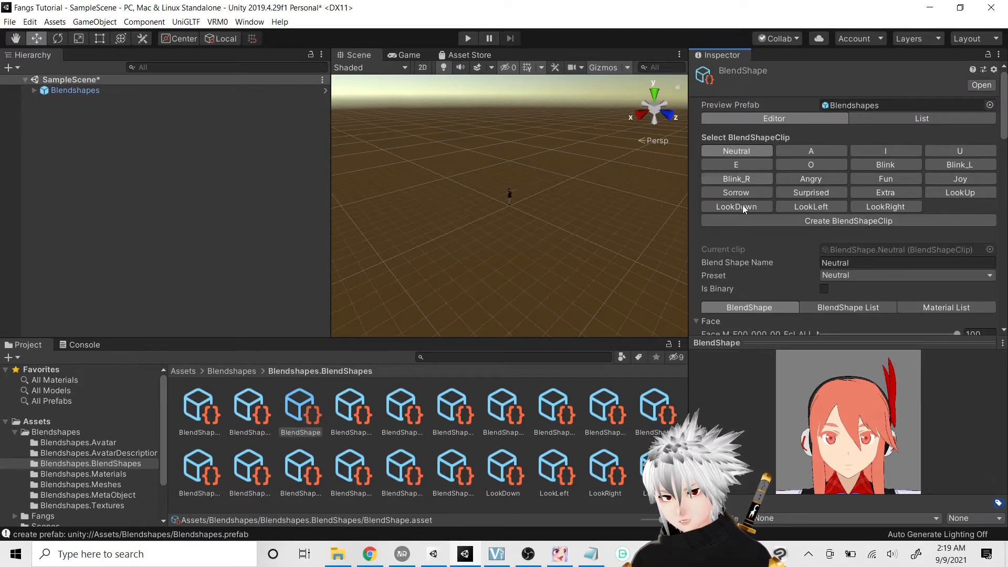
{"action": "scroll", "coordinate": [747, 260], "scroll_direction": "down", "scroll_amount": 5}
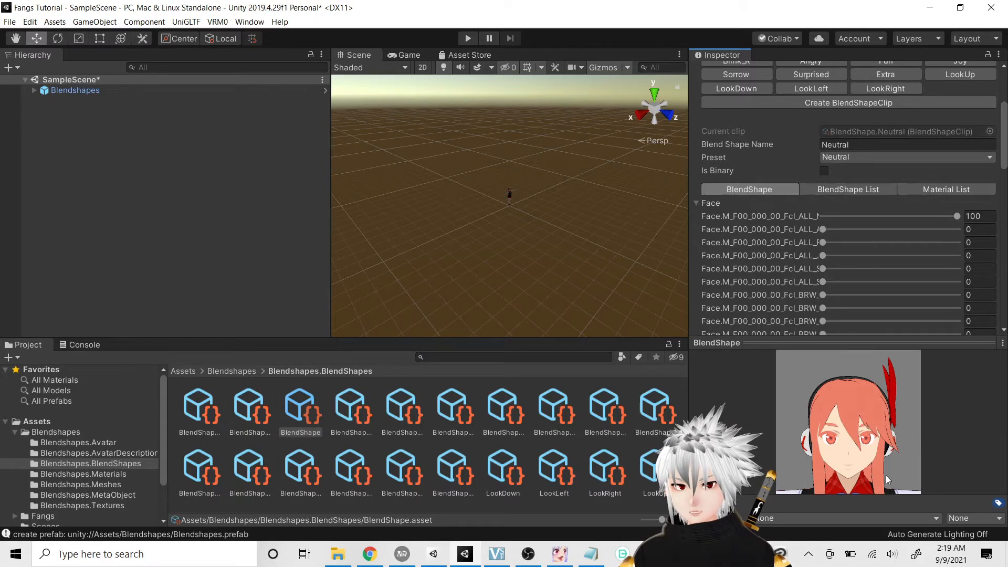
{"action": "left_click_drag", "start_coordinate": [958, 215], "coordinate": [782, 214]}
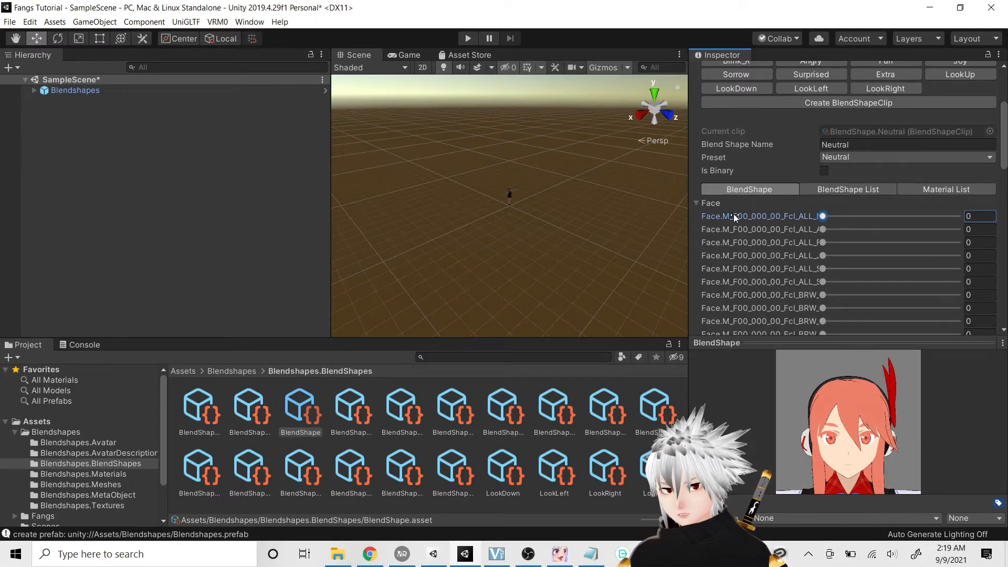
{"action": "scroll", "coordinate": [763, 284], "scroll_direction": "down", "scroll_amount": 10}
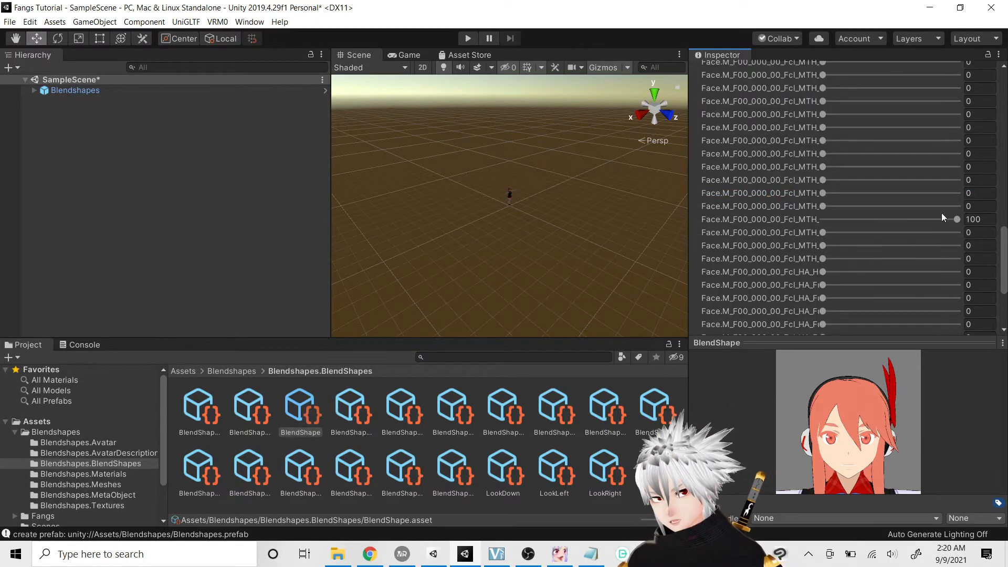
{"action": "left_click_drag", "start_coordinate": [958, 219], "coordinate": [881, 228]}
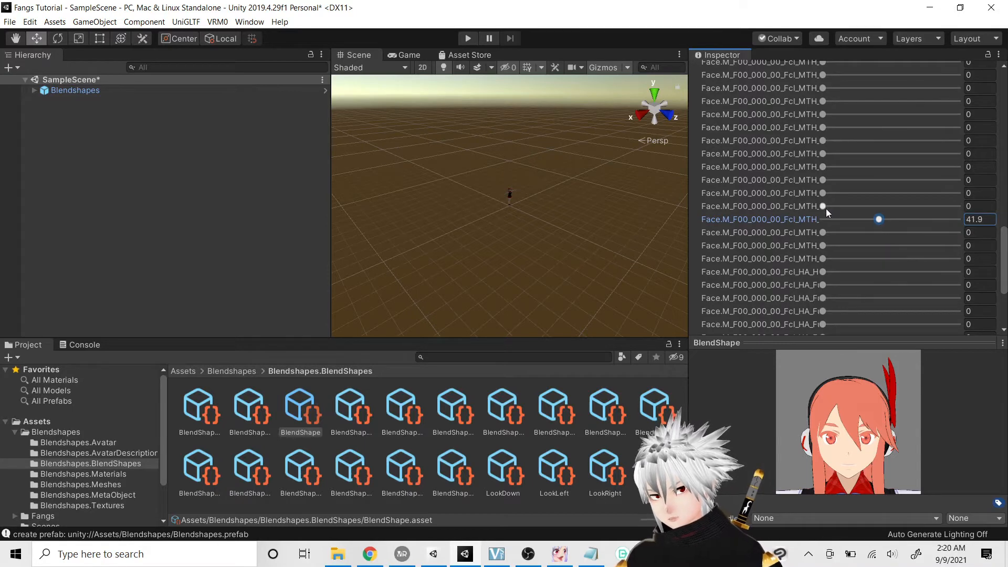
Step: Select the Blink clip, expand its Face shapes and set Face.M_F00_000_00_Fcl_EYE_Close to 0
{"action": "scroll", "coordinate": [776, 205], "scroll_direction": "up", "scroll_amount": 10}
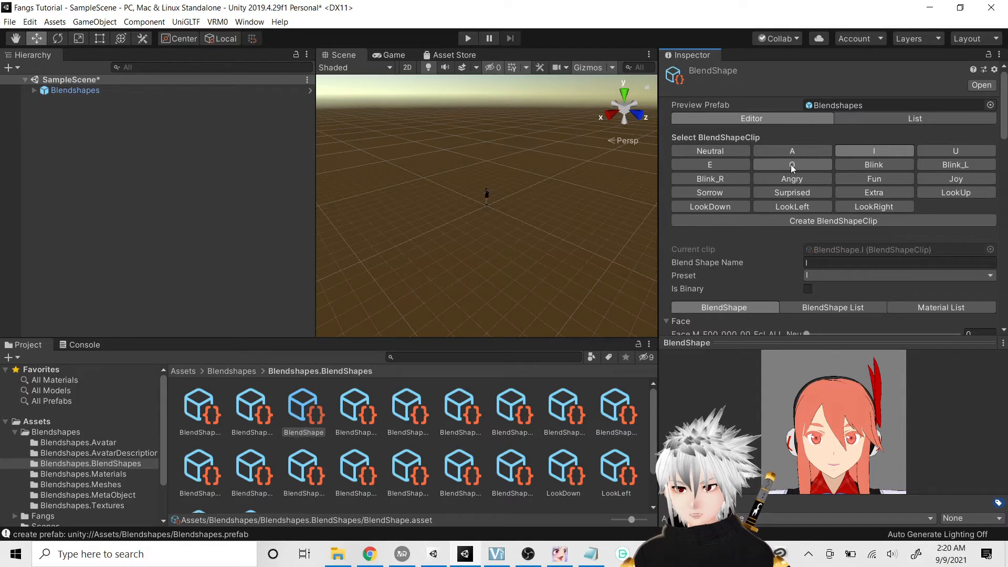
{"action": "left_click", "coordinate": [890, 163]}
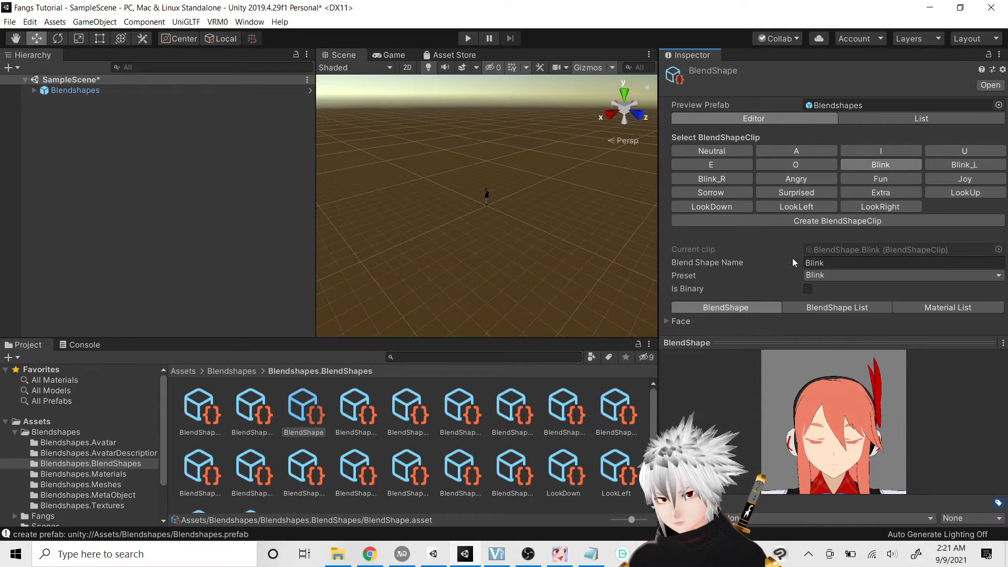
{"action": "left_click", "coordinate": [667, 321]}
{"action": "scroll", "coordinate": [685, 310], "scroll_direction": "down", "scroll_amount": 5}
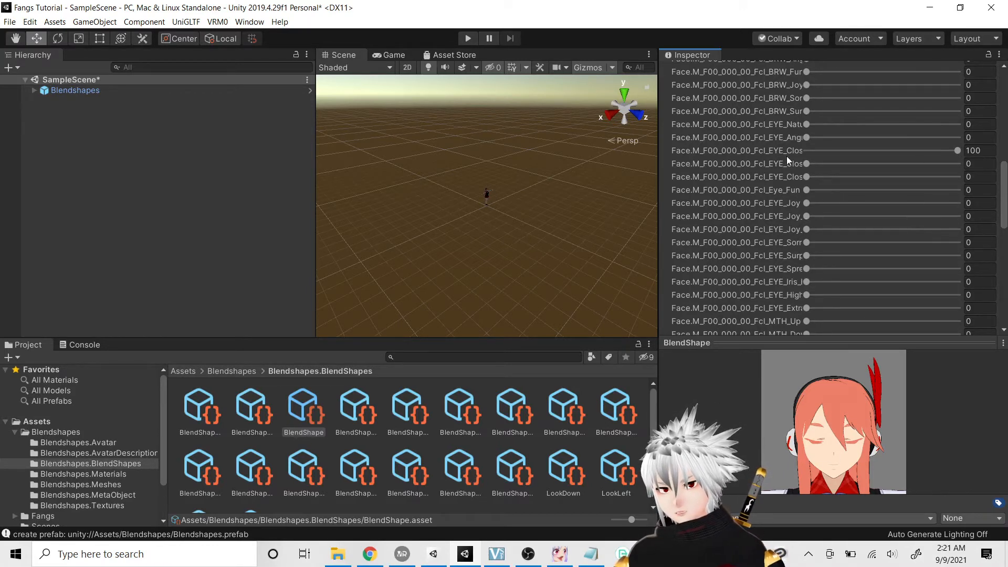
{"action": "left_click_drag", "start_coordinate": [657, 152], "coordinate": [638, 152]}
{"action": "left_click_drag", "start_coordinate": [953, 150], "coordinate": [709, 152]}
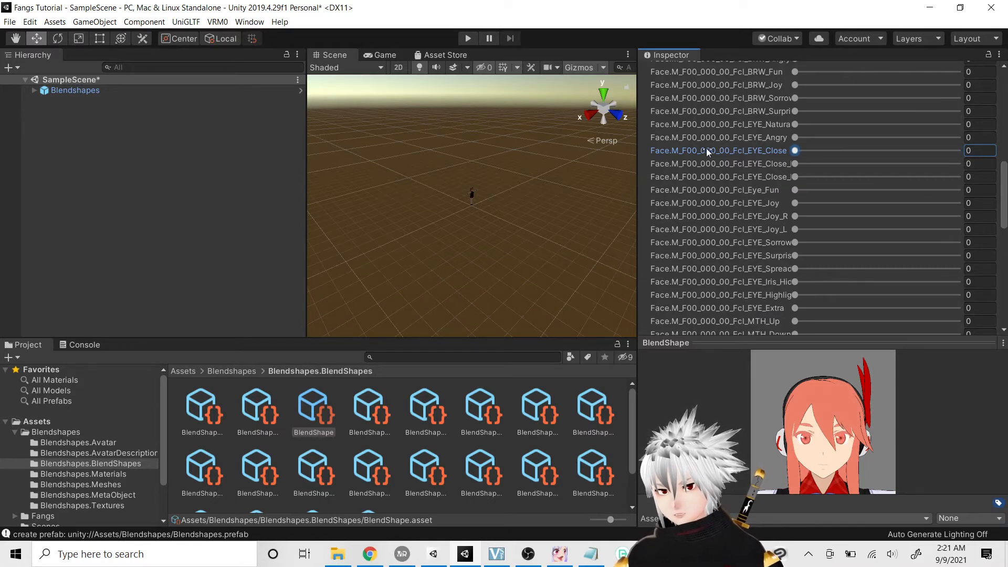
Step: Reset the Face.M_F00_000_00_Fcl_EYE_Joy shape to 0 and raise Fcl_EYE_Close_R to its maximum
{"action": "left_click", "coordinate": [795, 203]}
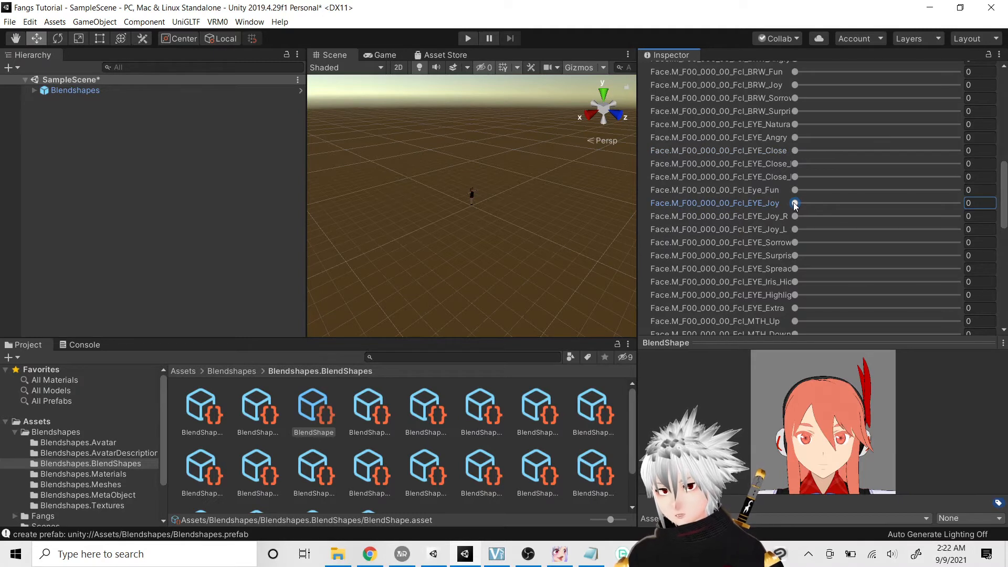
{"action": "left_click_drag", "start_coordinate": [932, 200], "coordinate": [762, 204]}
{"action": "left_click_drag", "start_coordinate": [797, 167], "coordinate": [961, 165]}
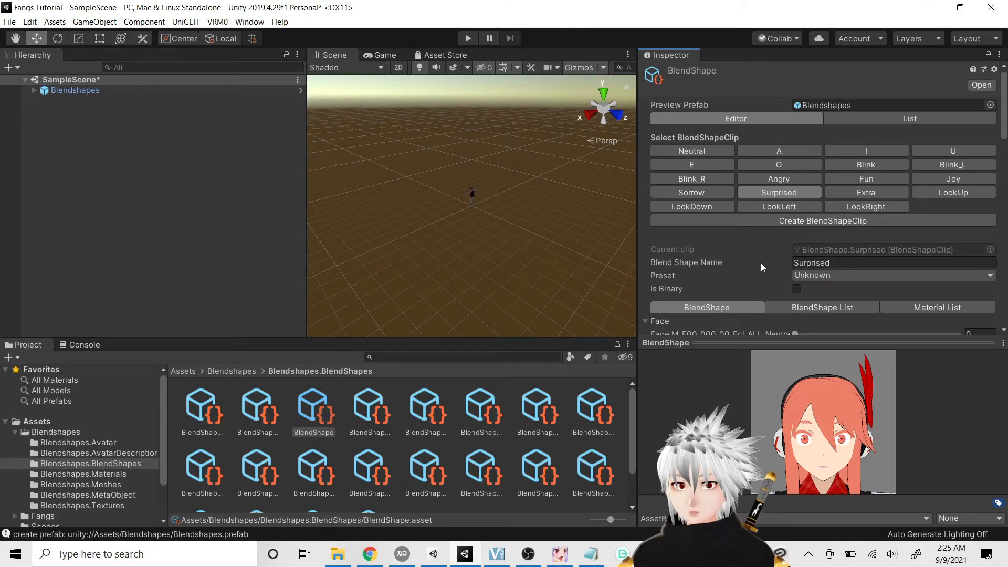
Step: Look through the Surprised clip's Face shapes, covering the eyebrow, eye and mouth values
{"action": "scroll", "coordinate": [746, 273], "scroll_direction": "down", "scroll_amount": 10}
{"action": "scroll", "coordinate": [760, 238], "scroll_direction": "up", "scroll_amount": 10}
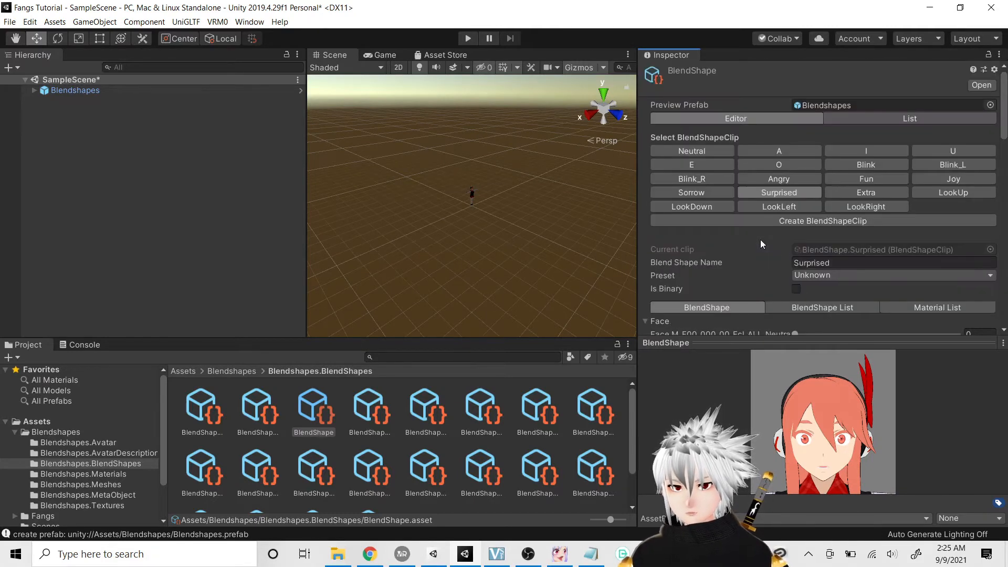
{"action": "scroll", "coordinate": [723, 311], "scroll_direction": "down", "scroll_amount": 3}
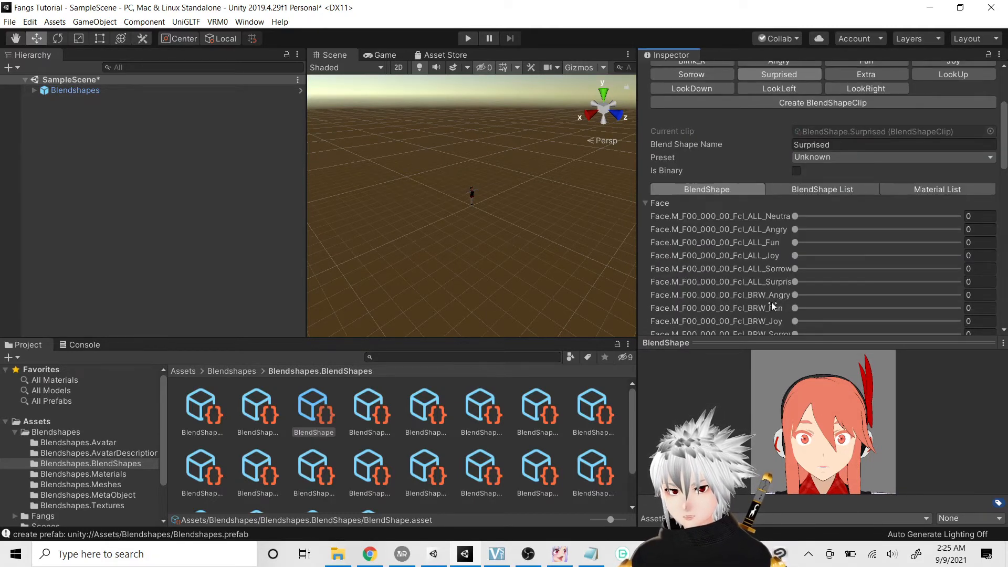
{"action": "scroll", "coordinate": [767, 304], "scroll_direction": "down", "scroll_amount": 3}
{"action": "scroll", "coordinate": [758, 298], "scroll_direction": "up", "scroll_amount": 3}
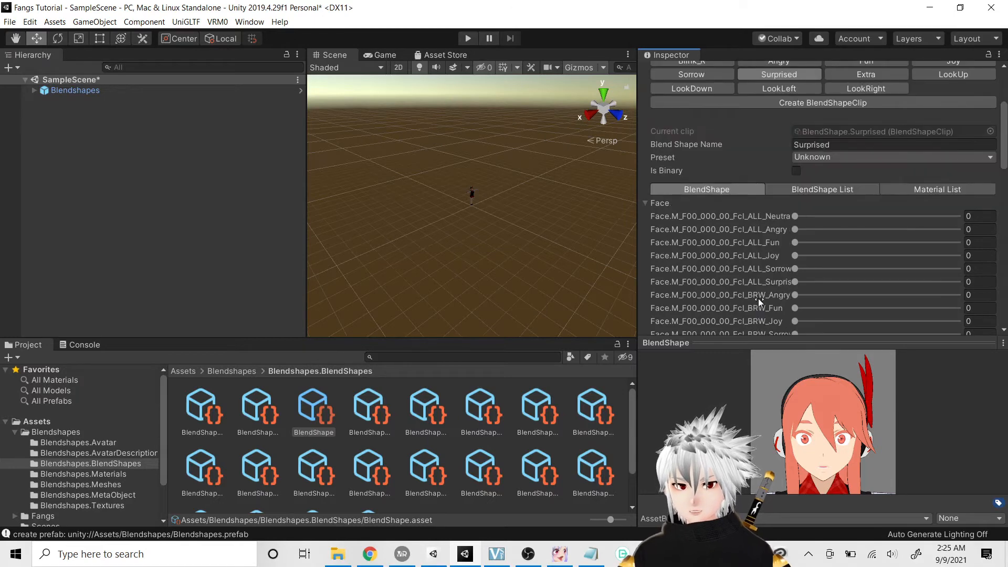
{"action": "scroll", "coordinate": [760, 294], "scroll_direction": "up", "scroll_amount": 3}
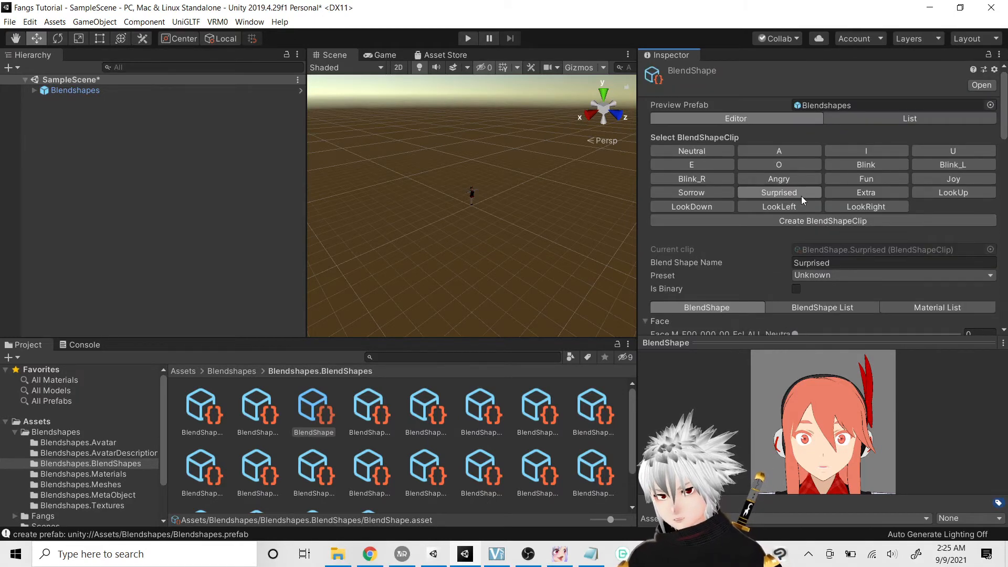
{"action": "scroll", "coordinate": [742, 250], "scroll_direction": "down", "scroll_amount": 6}
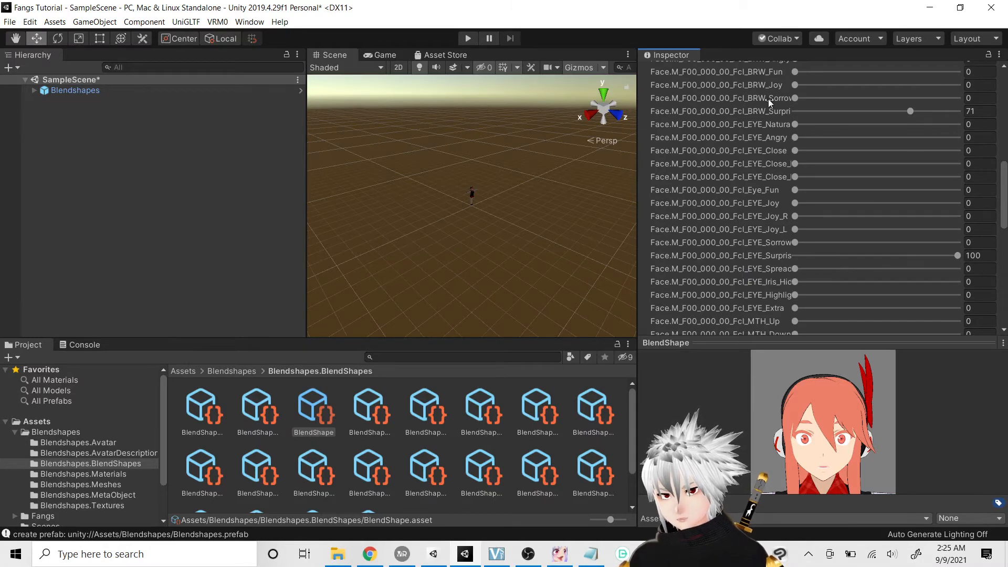
{"action": "scroll", "coordinate": [795, 222], "scroll_direction": "up", "scroll_amount": 5}
{"action": "scroll", "coordinate": [740, 278], "scroll_direction": "down", "scroll_amount": 4}
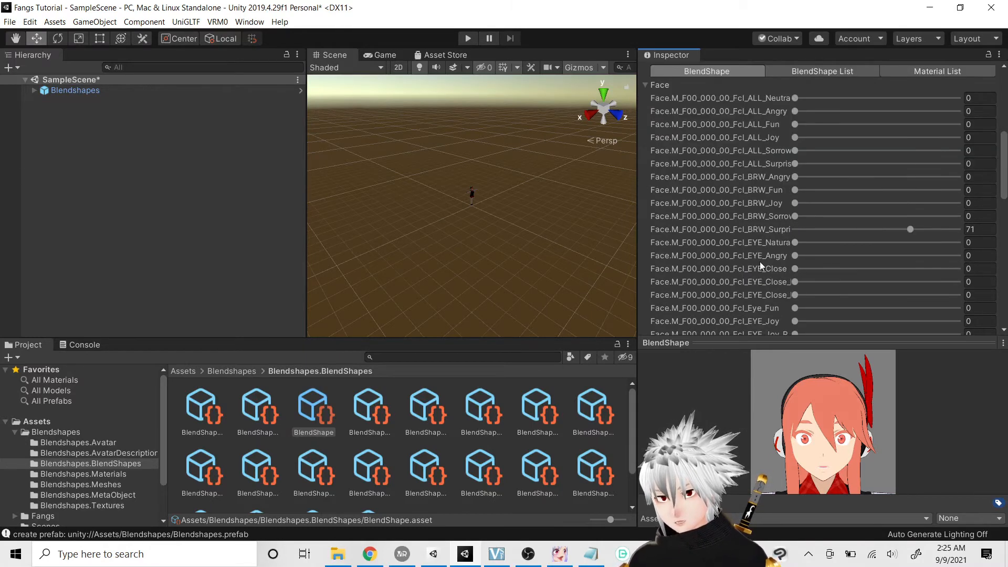
{"action": "scroll", "coordinate": [734, 282], "scroll_direction": "down", "scroll_amount": 8}
{"action": "scroll", "coordinate": [759, 288], "scroll_direction": "down", "scroll_amount": 4}
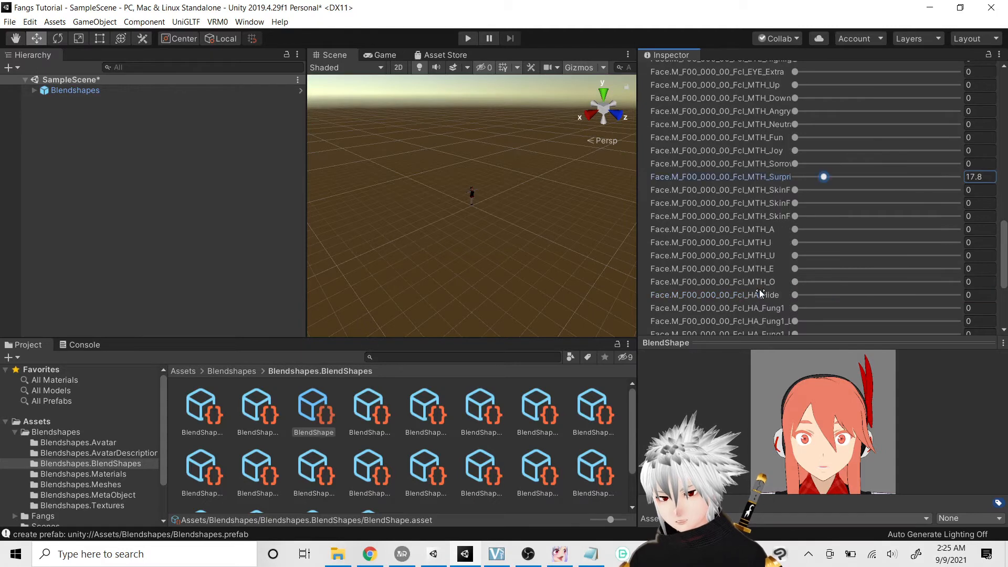
Step: Review the mouth, eye and eyebrow values among the Joy clip's Face shapes and return to the clip list
{"action": "scroll", "coordinate": [833, 206], "scroll_direction": "down", "scroll_amount": 4}
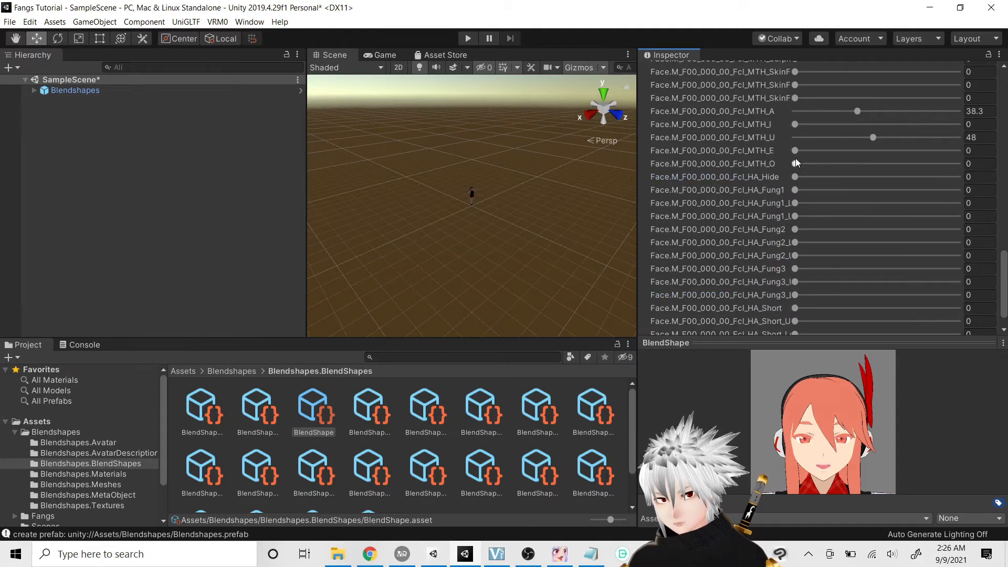
{"action": "scroll", "coordinate": [793, 168], "scroll_direction": "up", "scroll_amount": 16}
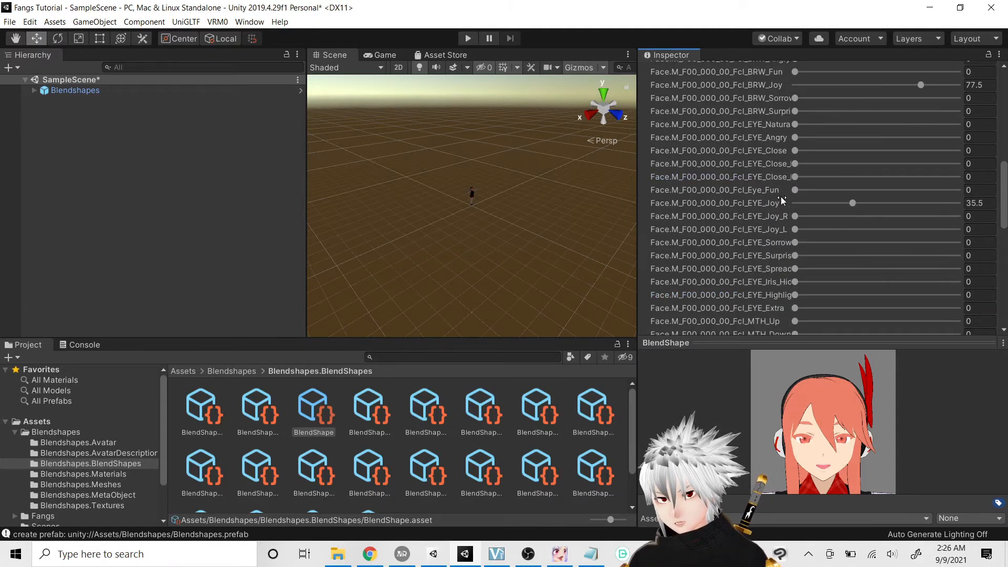
{"action": "scroll", "coordinate": [781, 201], "scroll_direction": "up", "scroll_amount": 10}
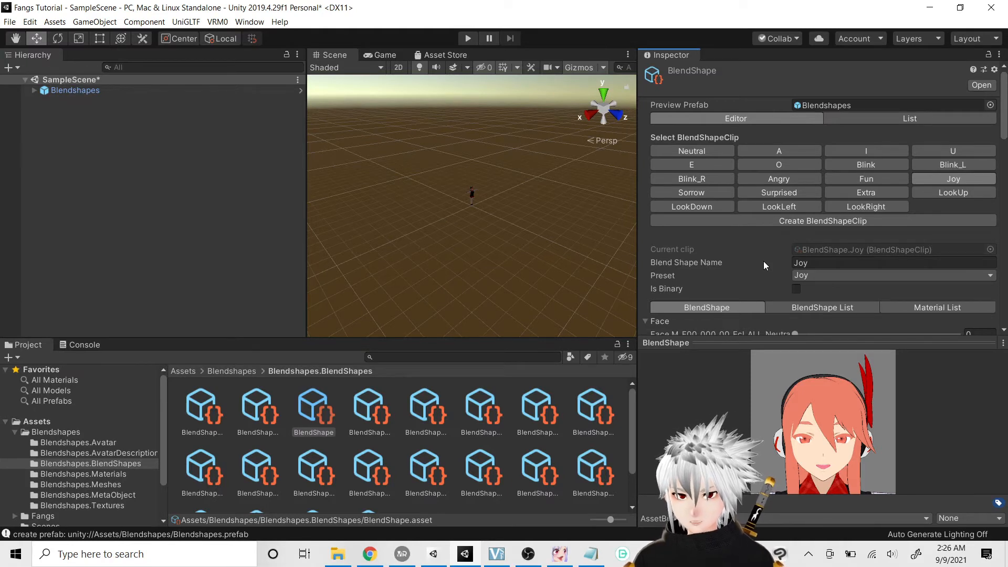
Step: View the LookUp, LookDown, LookLeft and LookRight clips one after another
{"action": "left_click", "coordinate": [961, 193]}
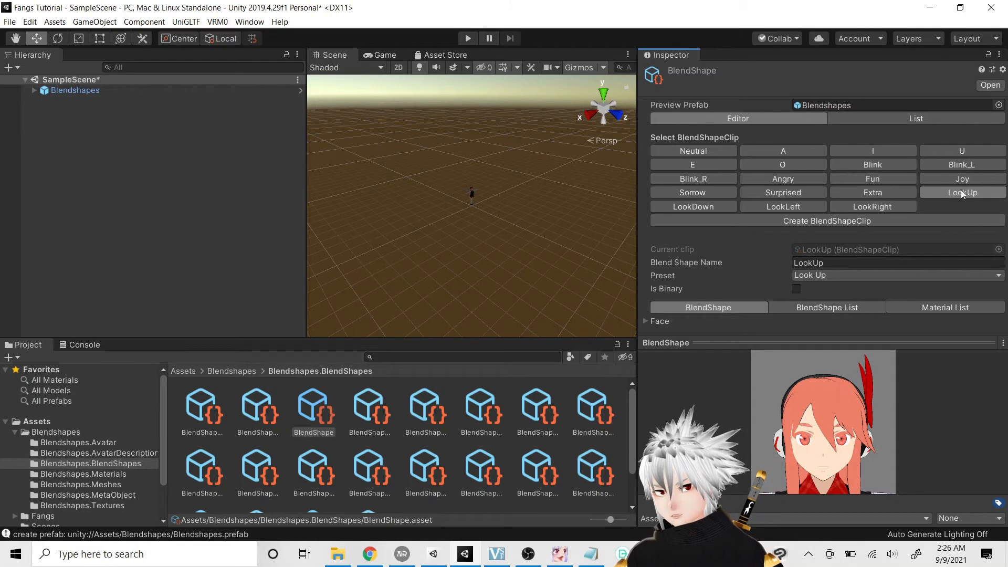
{"action": "left_click", "coordinate": [702, 207]}
{"action": "left_click", "coordinate": [887, 206]}
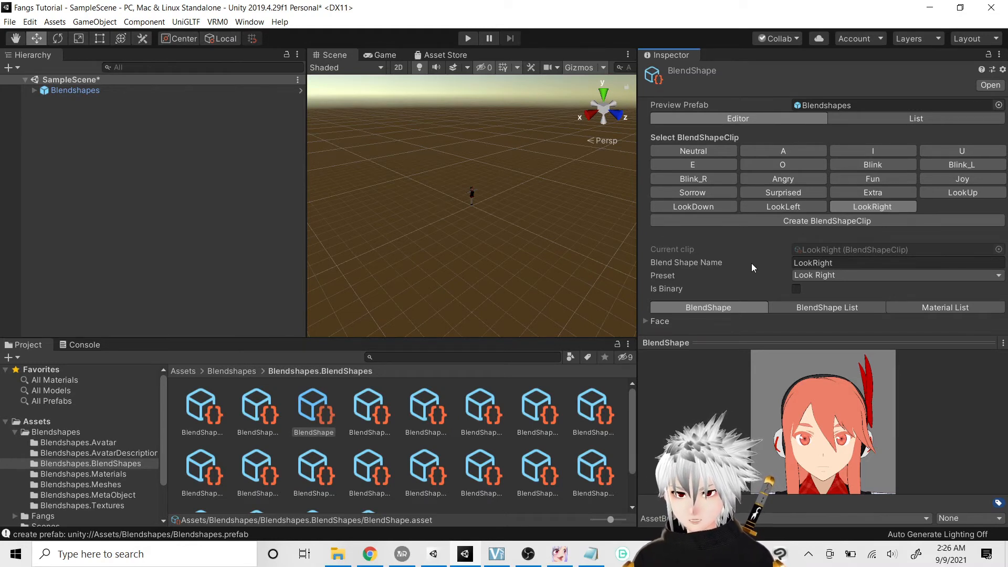
{"action": "left_click", "coordinate": [686, 205]}
{"action": "left_click", "coordinate": [773, 205]}
{"action": "left_click", "coordinate": [867, 206]}
{"action": "left_click", "coordinate": [965, 192]}
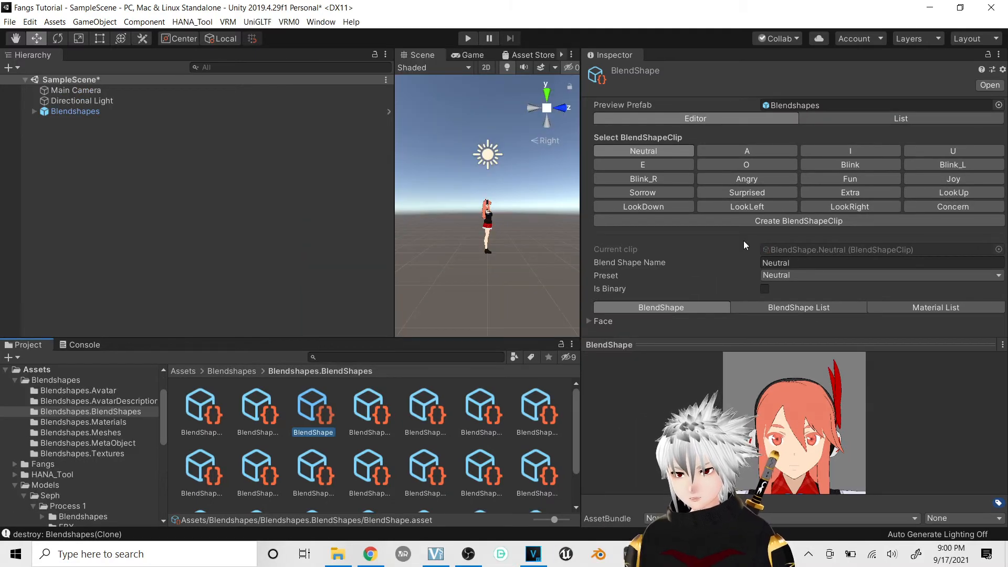
Step: Open the save dialog for a new BlendShapeClip, cancel it, and inspect the Face shapes of the existing Concern clip
{"action": "left_click", "coordinate": [763, 225]}
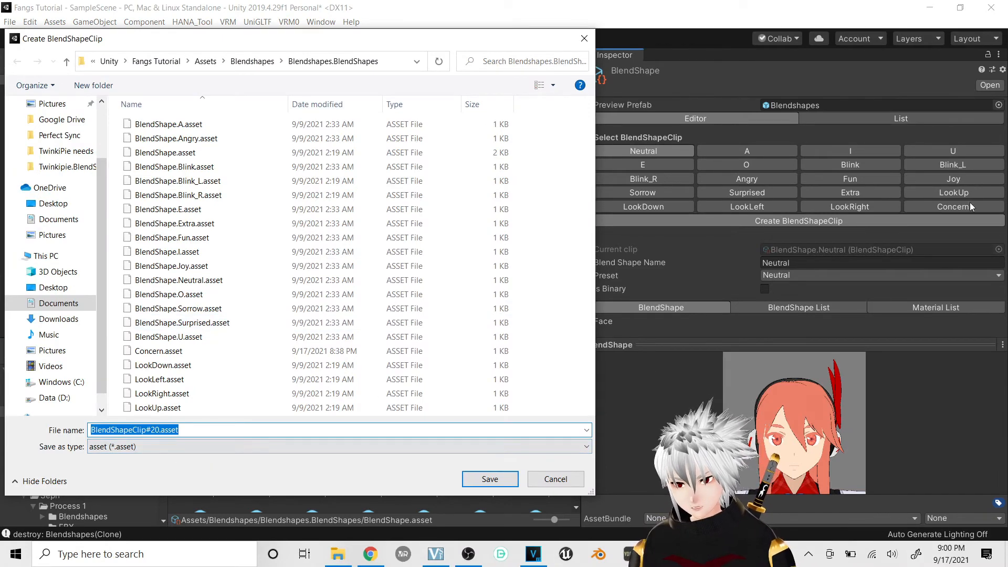
{"action": "left_click", "coordinate": [555, 479]}
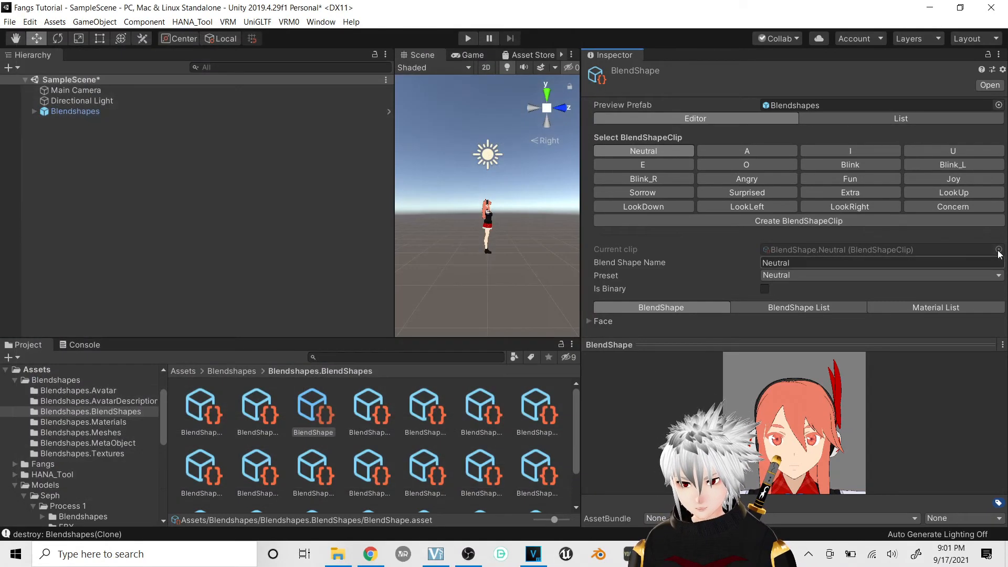
{"action": "left_click", "coordinate": [951, 206]}
{"action": "left_click", "coordinate": [591, 321]}
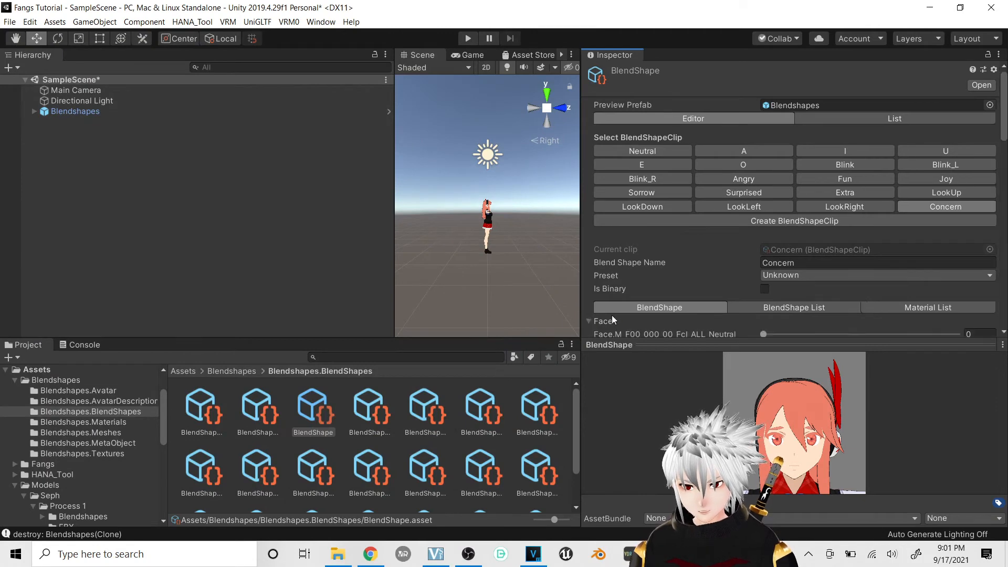
{"action": "scroll", "coordinate": [640, 309], "scroll_direction": "down", "scroll_amount": 5}
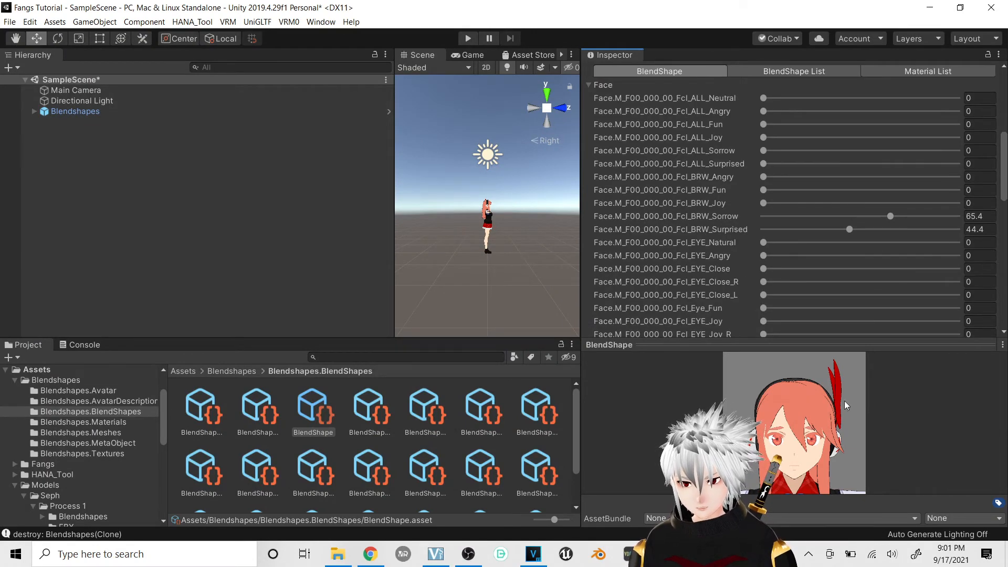
{"action": "scroll", "coordinate": [662, 242], "scroll_direction": "up", "scroll_amount": 5}
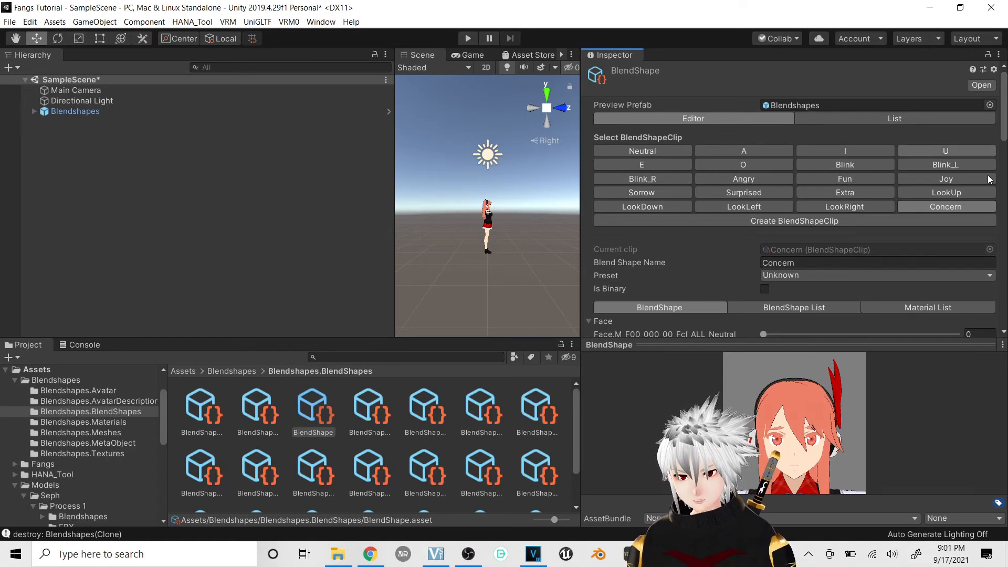
Step: Start exporting the scene's Blendshapes model with Export UniVRM-0.79.0 and cancel at the VRM file save dialog
{"action": "left_click", "coordinate": [245, 372]}
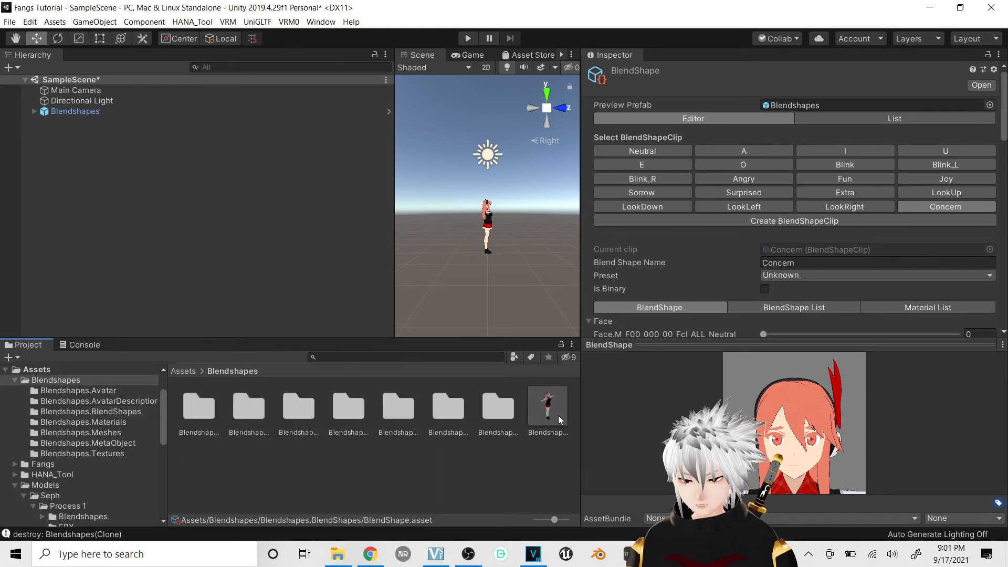
{"action": "mouse_move", "coordinate": [558, 414]}
{"action": "left_mouse_down"}
{"action": "mouse_move", "coordinate": [157, 181]}
{"action": "mouse_move", "coordinate": [547, 401]}
{"action": "left_mouse_up"}
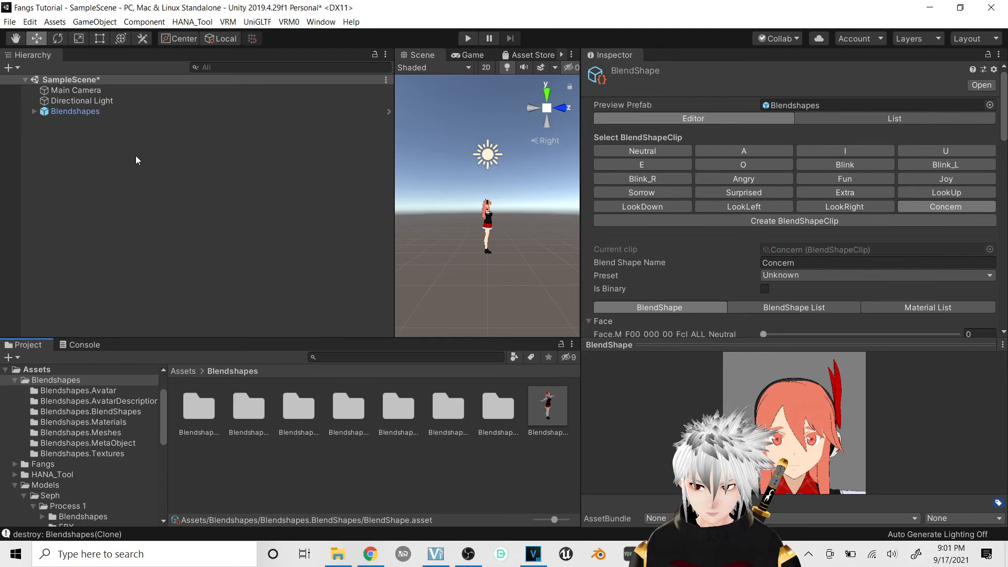
{"action": "left_click", "coordinate": [152, 112]}
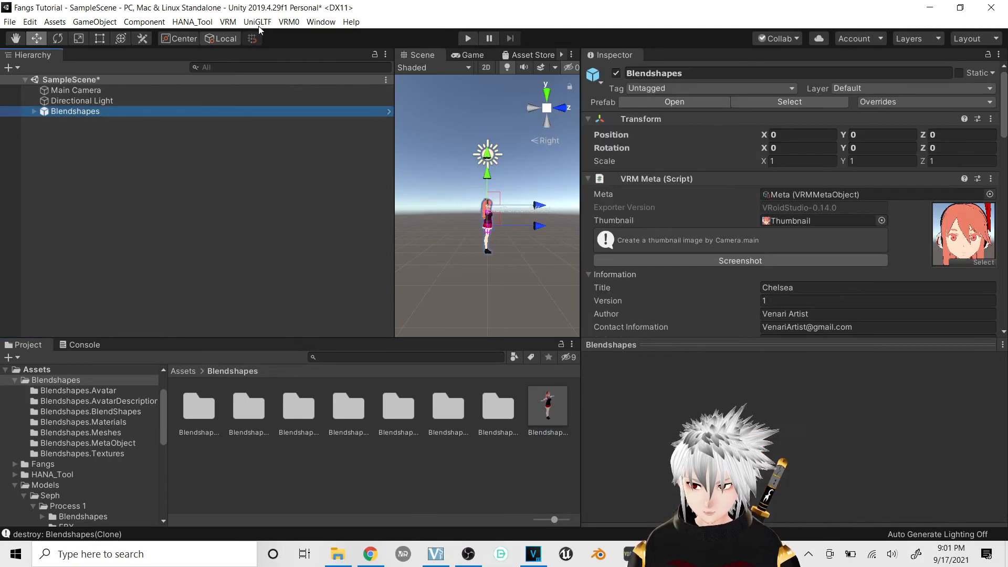
{"action": "left_click", "coordinate": [288, 22]}
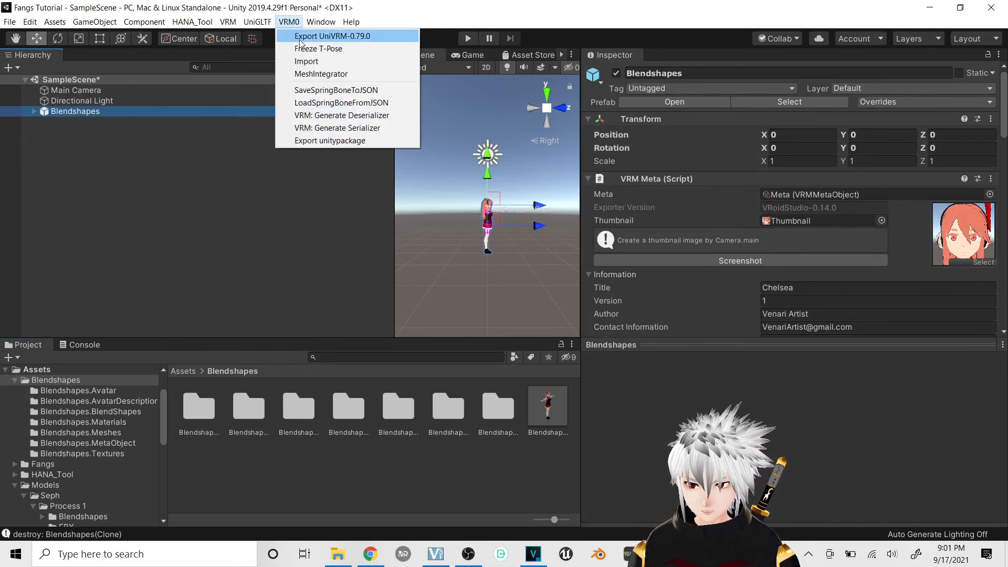
{"action": "left_click", "coordinate": [305, 36]}
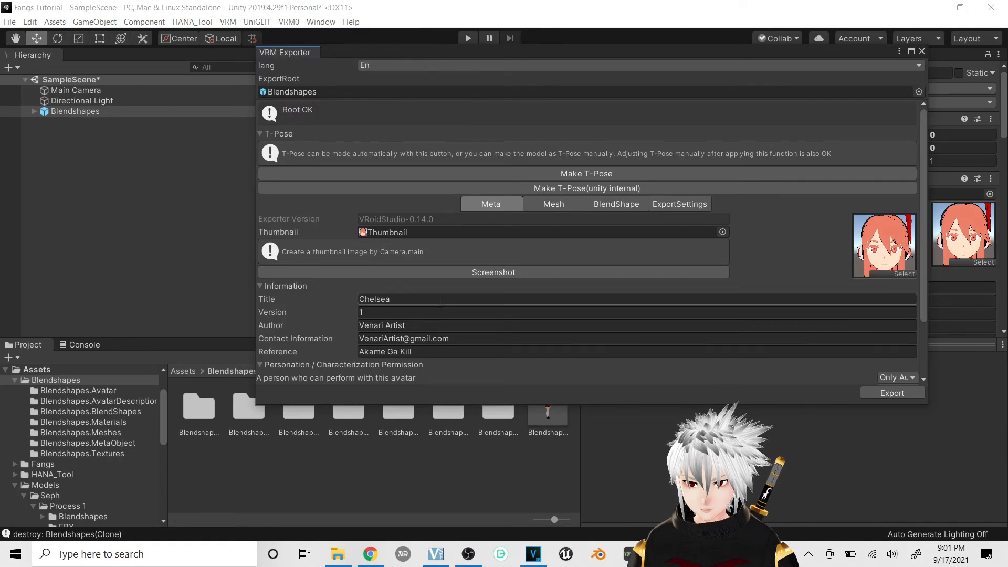
{"action": "left_click", "coordinate": [892, 394]}
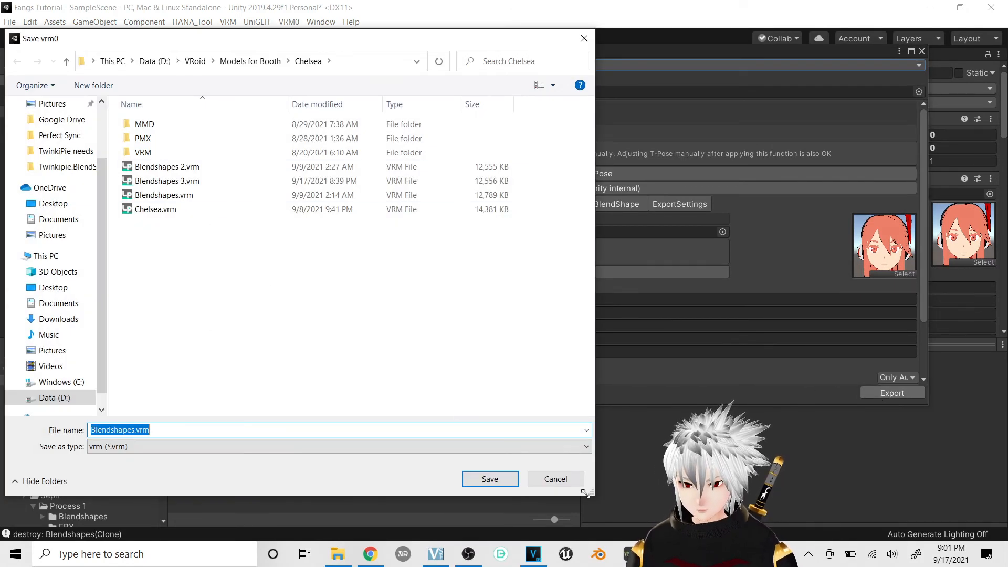
{"action": "left_click", "coordinate": [556, 478]}
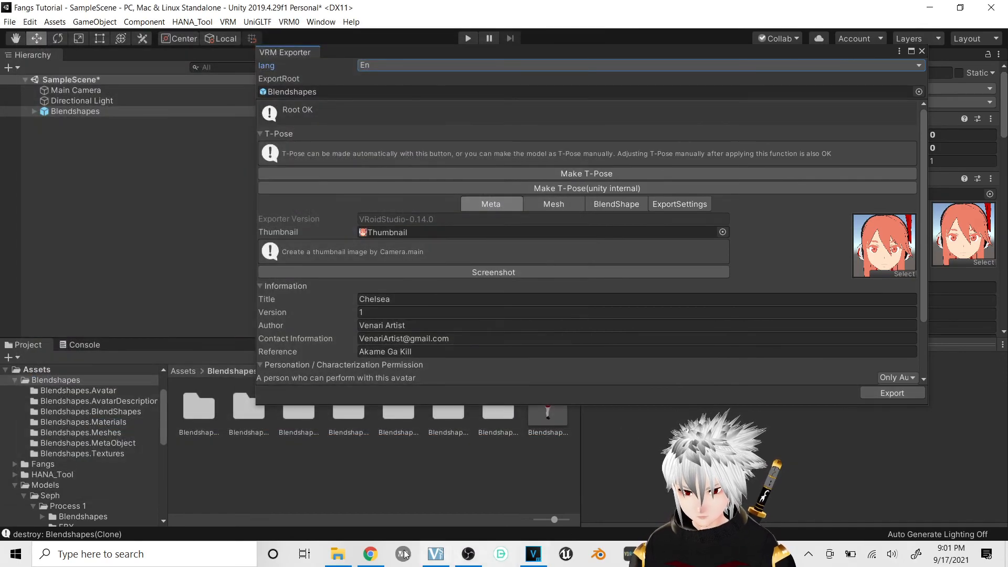
Step: Switch to VSeeFace and load the Chelsea avatar to view it with its expression settings
{"action": "left_click", "coordinate": [403, 554]}
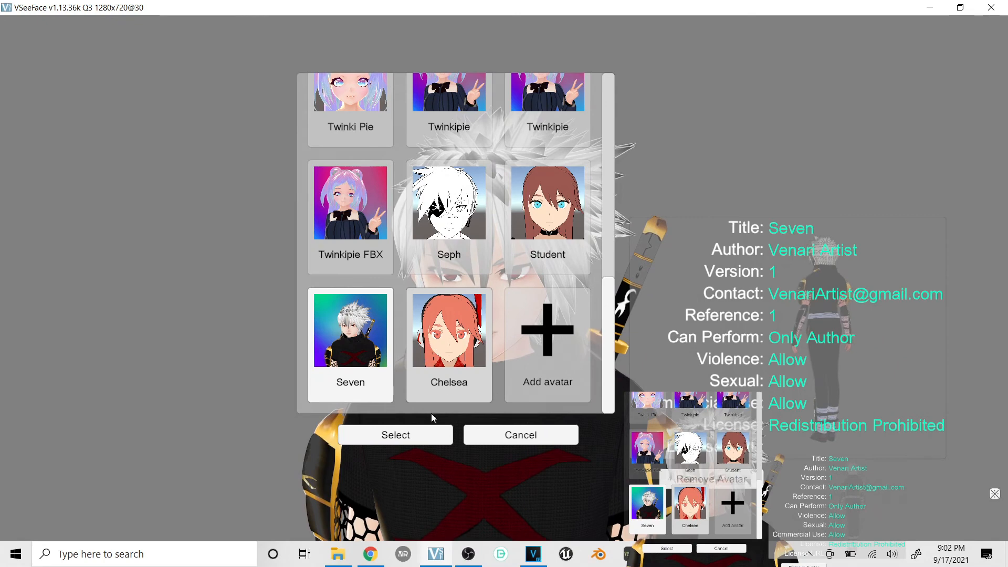
{"action": "left_click", "coordinate": [412, 445]}
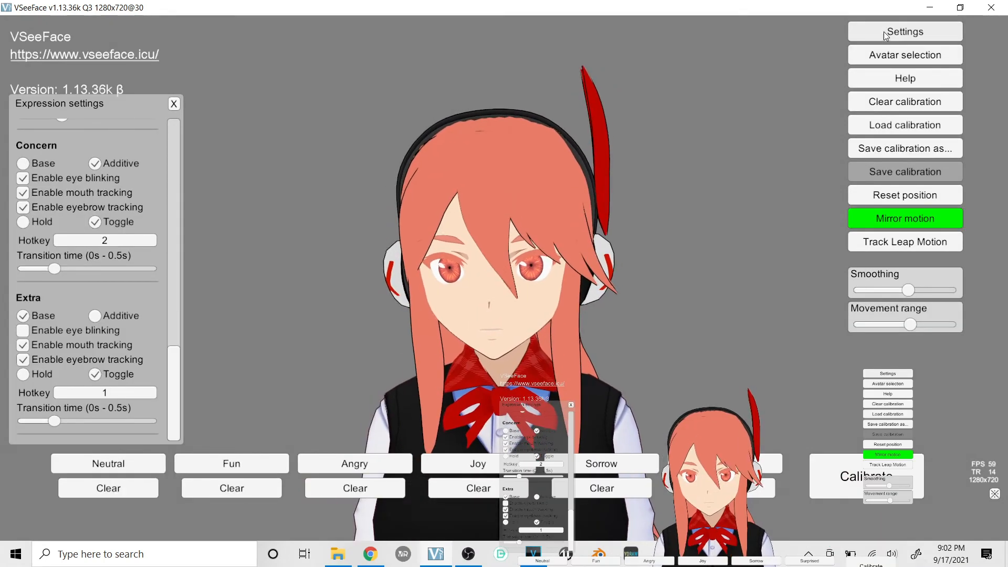
{"action": "left_click", "coordinate": [687, 39]}
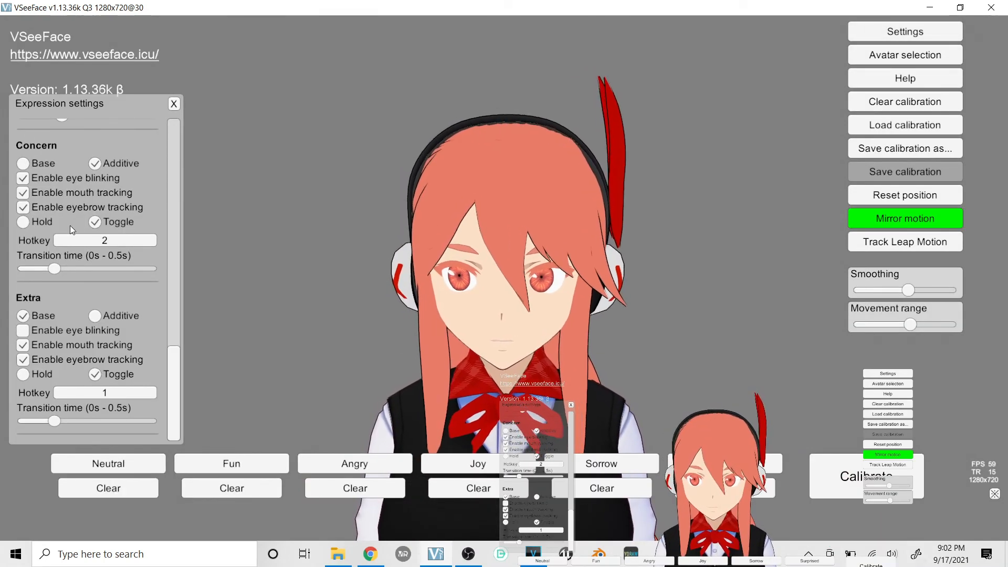